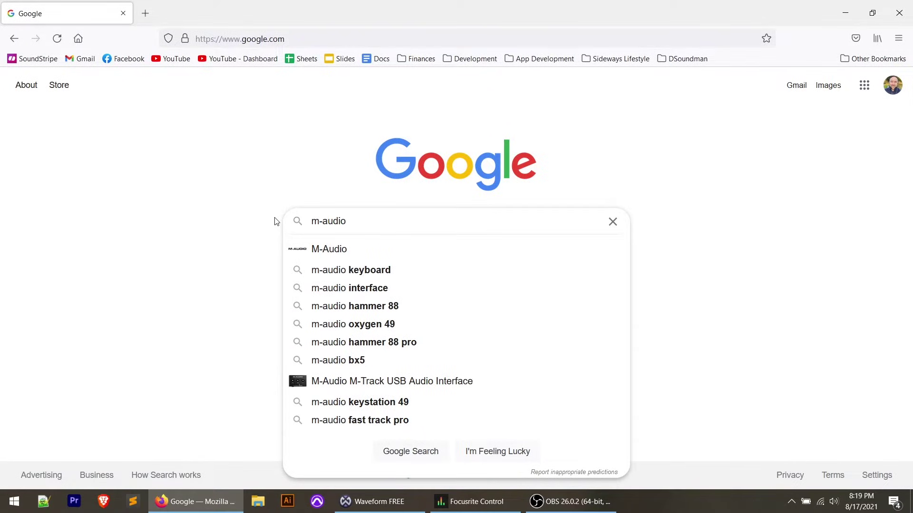
Open the official M-Audio website from a Google search for m-audio and sign in to the account with the saved credentials
click(326, 248)
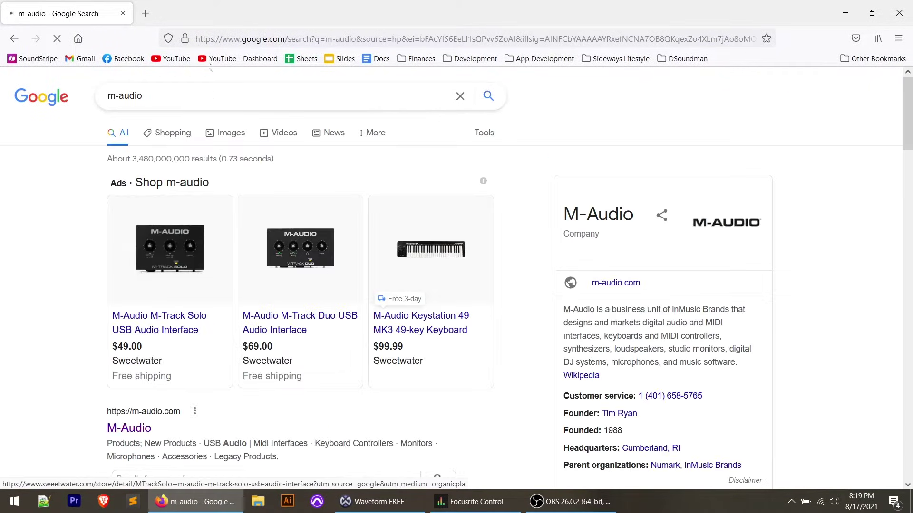
click(138, 430)
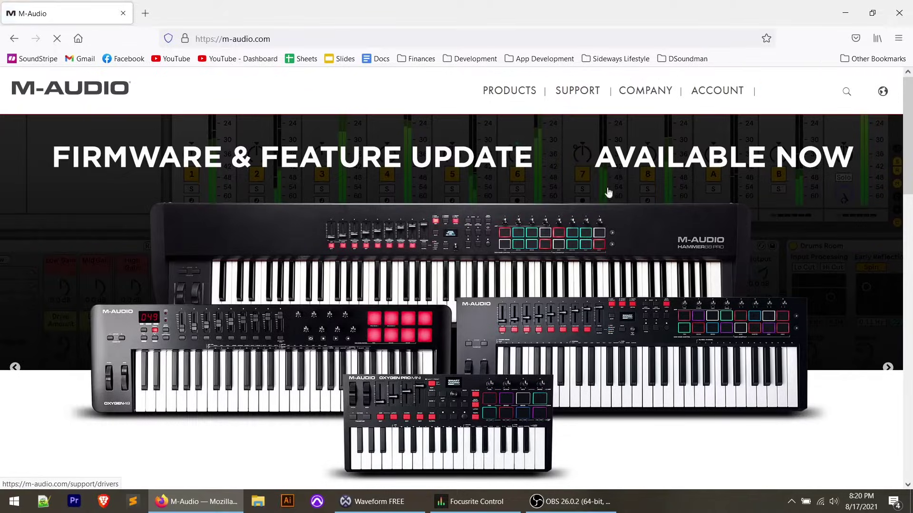
mouse_move(744, 88)
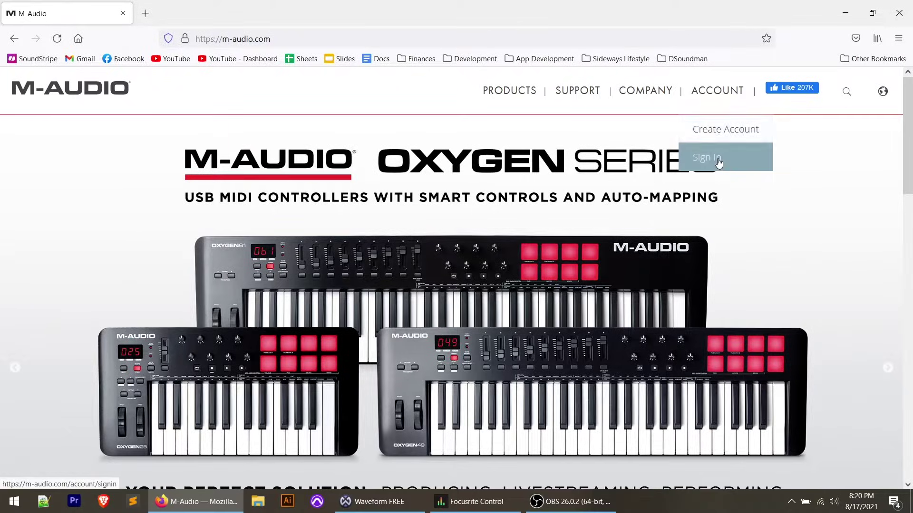
click(717, 160)
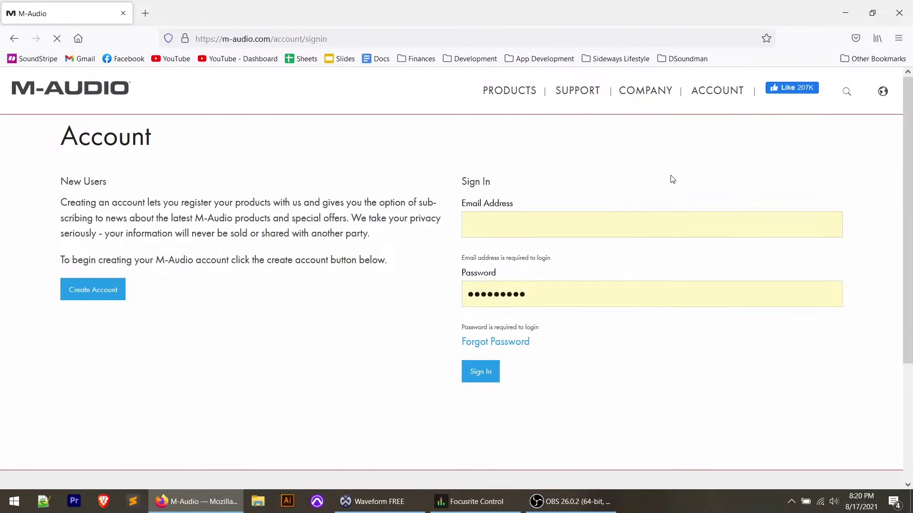
click(482, 373)
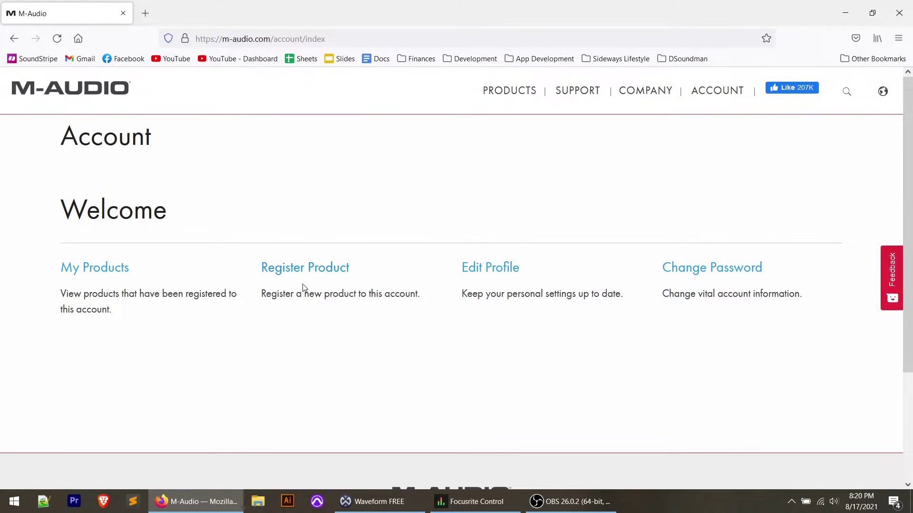
Start registering a new product in the account, choosing Oxygen Pro Mini and filling in its serial number
click(316, 276)
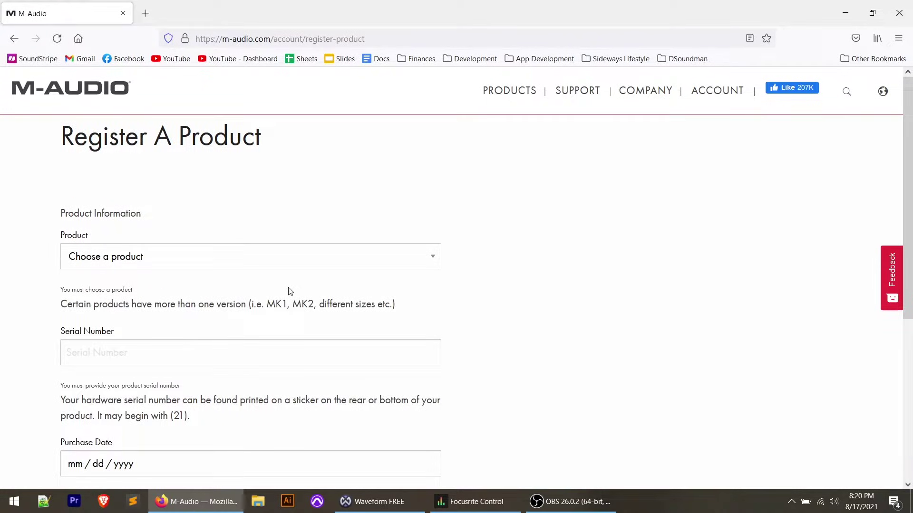
click(160, 262)
scroll(156, 392, down, 15)
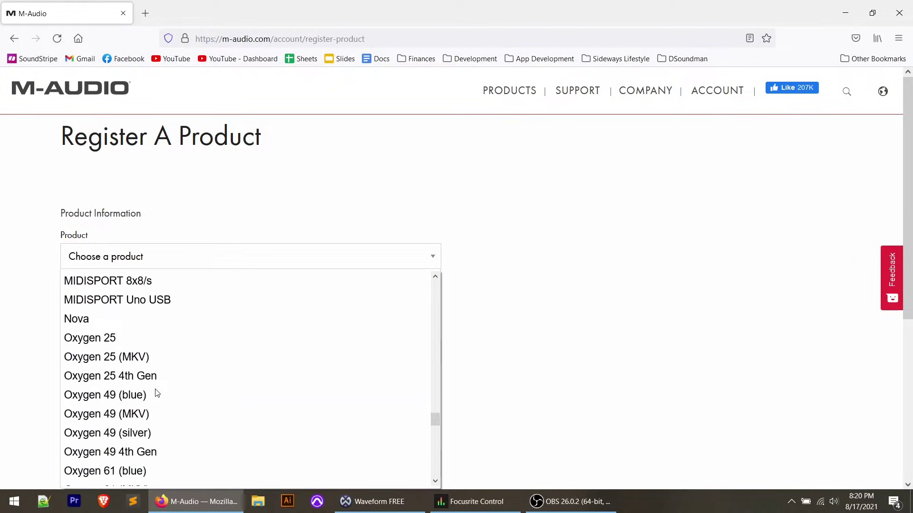
scroll(157, 394, down, 10)
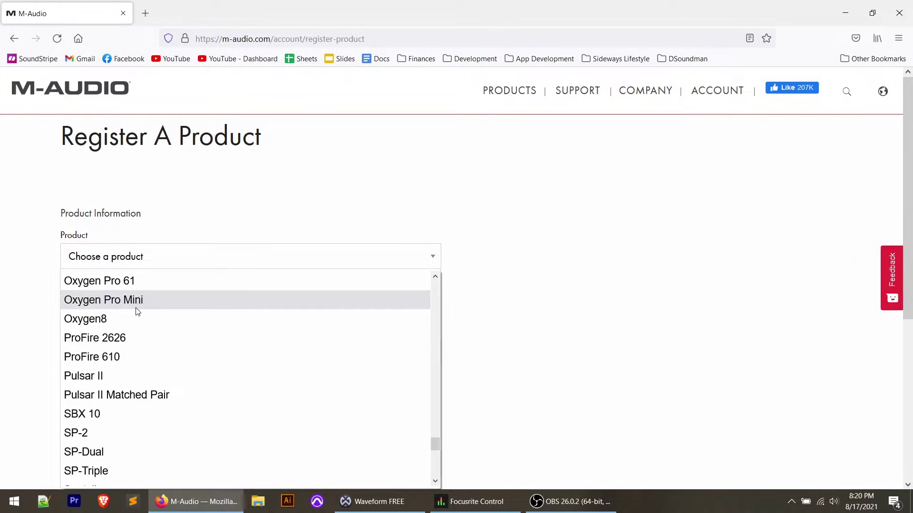
click(138, 301)
click(118, 358)
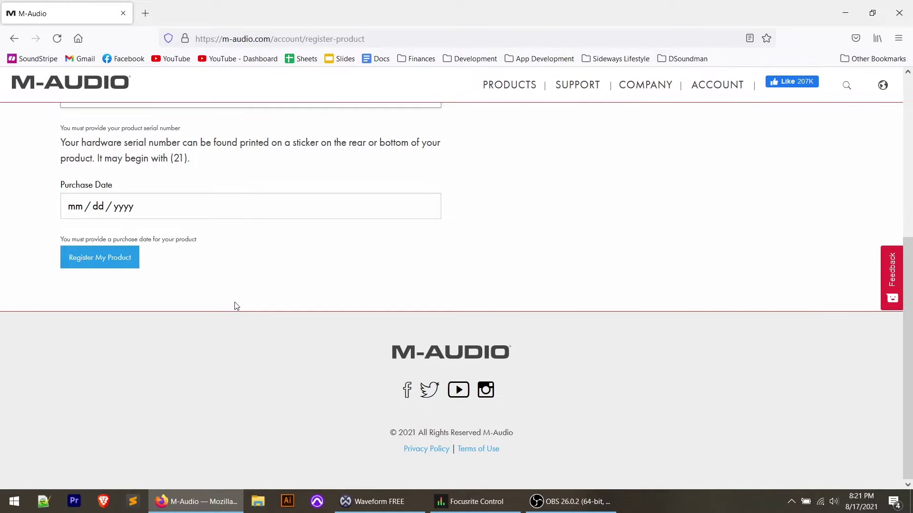
Set the purchase date to 08/02/2021 and submit the product registration
click(86, 210)
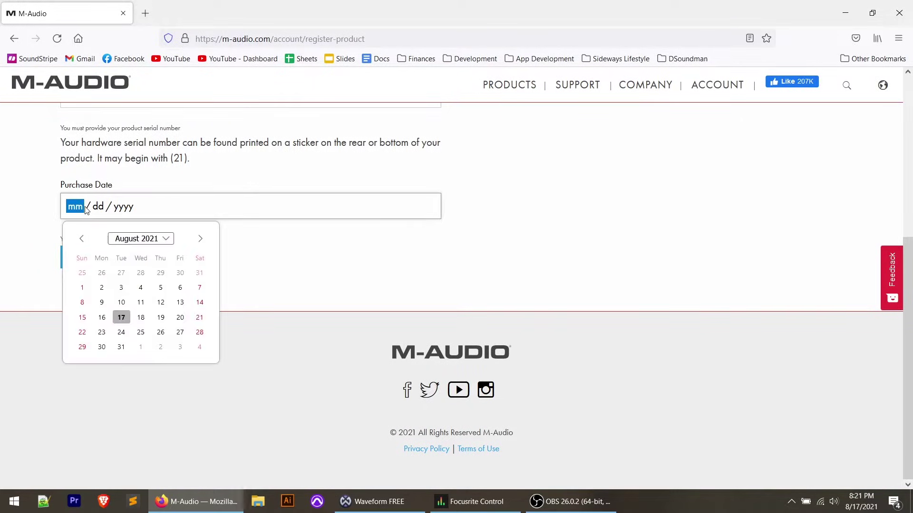
click(103, 291)
click(97, 259)
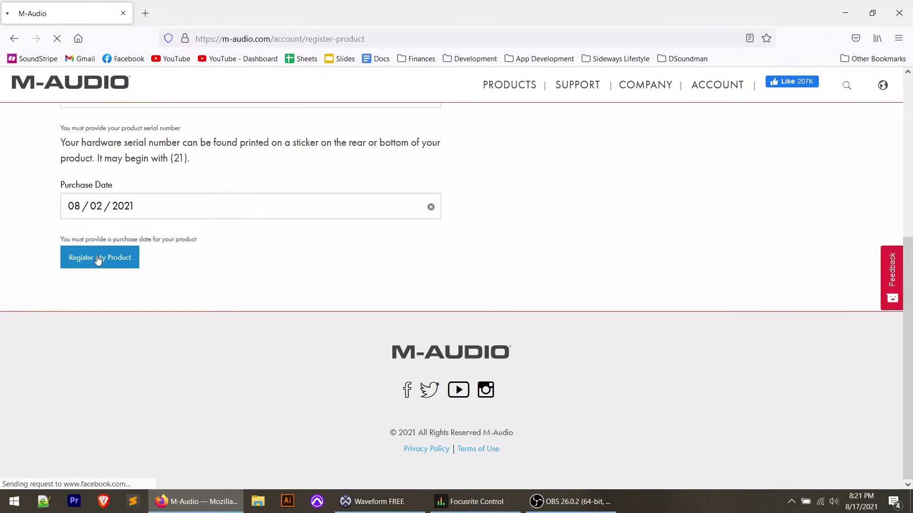
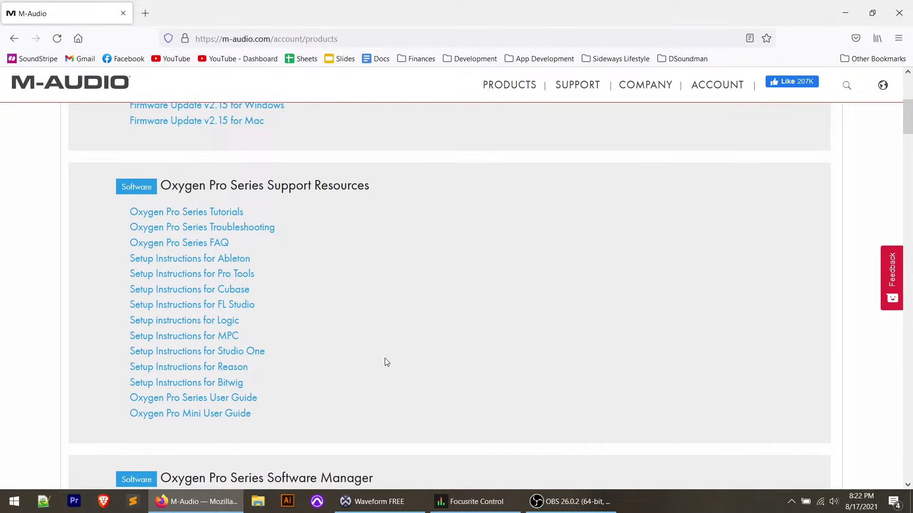
Download the Windows version of the Oxygen Pro Series Software Manager and save its setup file
scroll(384, 362, down, 4)
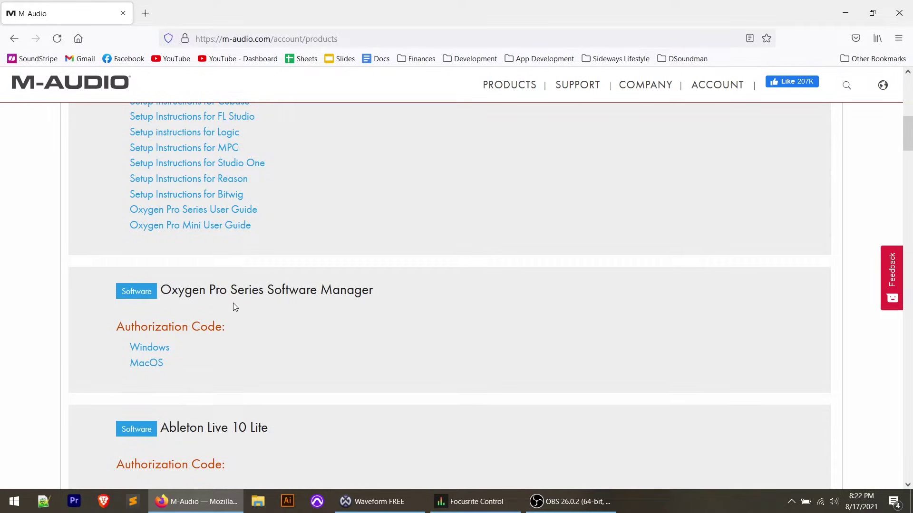
click(151, 353)
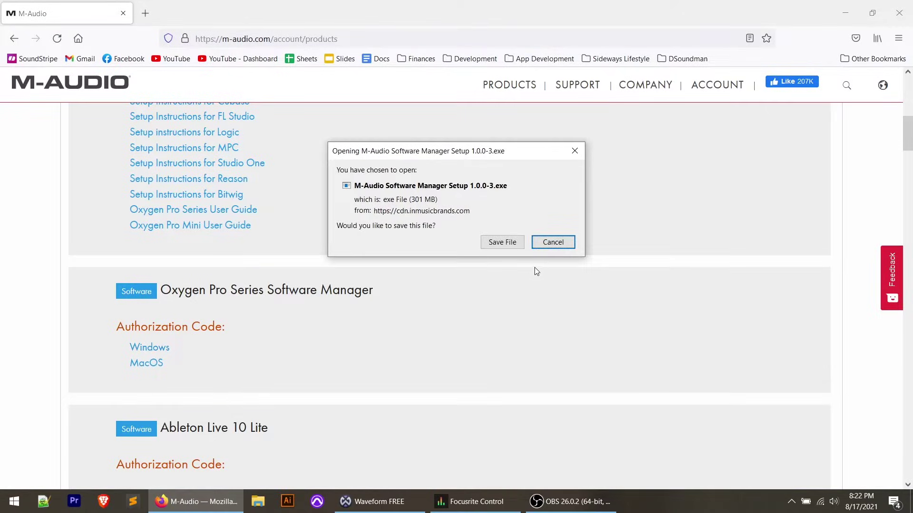
click(505, 247)
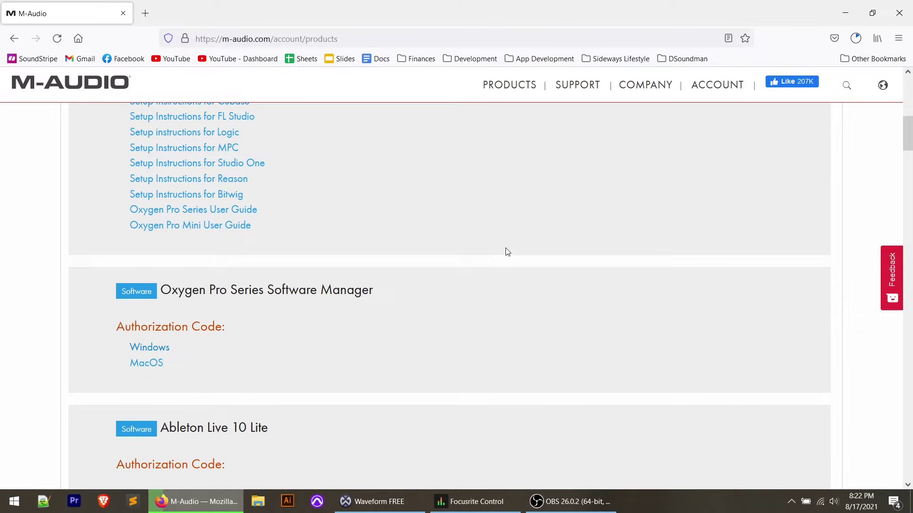
Run the downloaded M-Audio Software Manager setup and install the available update
click(856, 40)
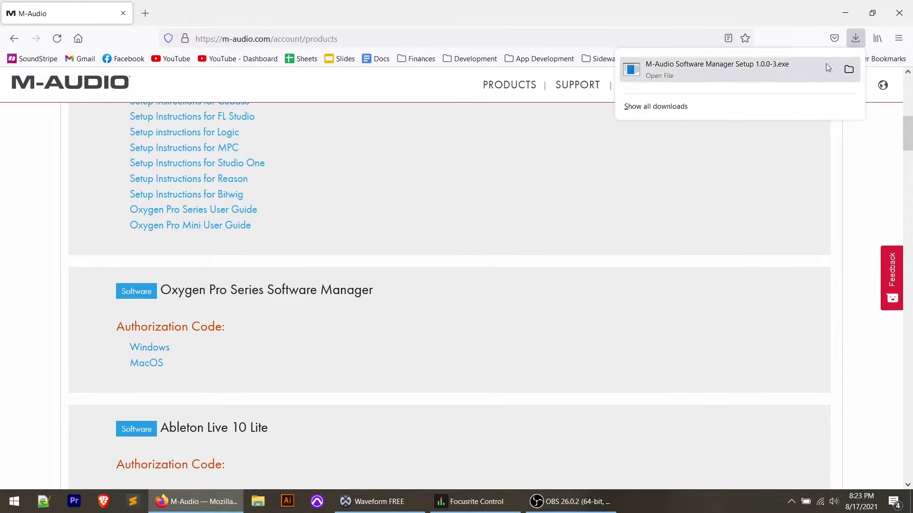
click(731, 80)
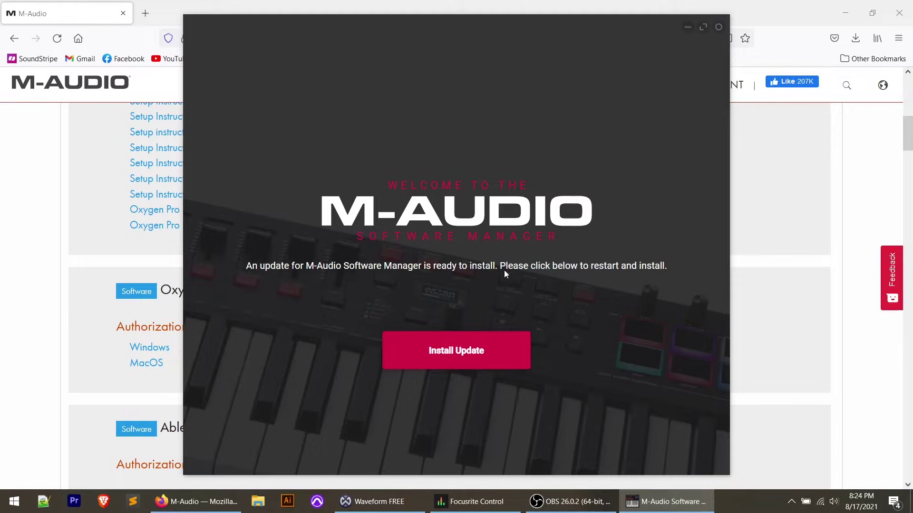
click(476, 362)
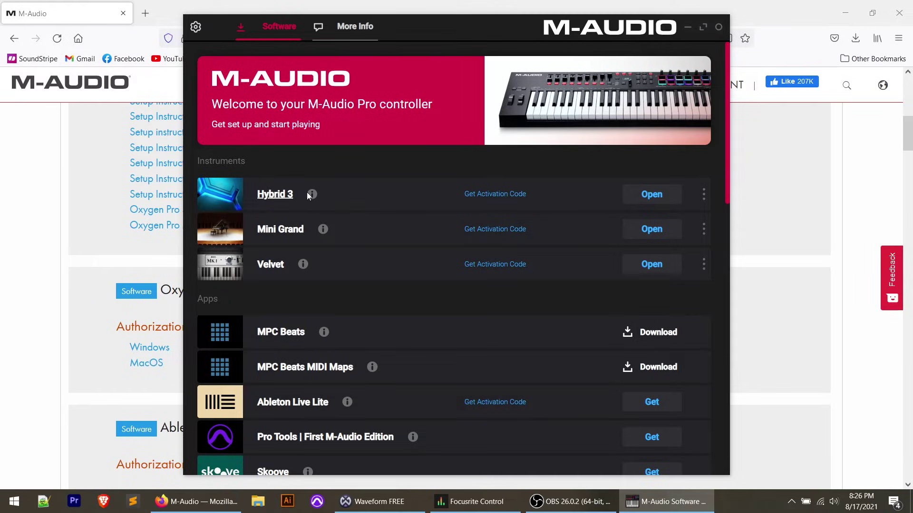
Review the Hybrid 3 product information and the instructions for getting its activation code
click(309, 193)
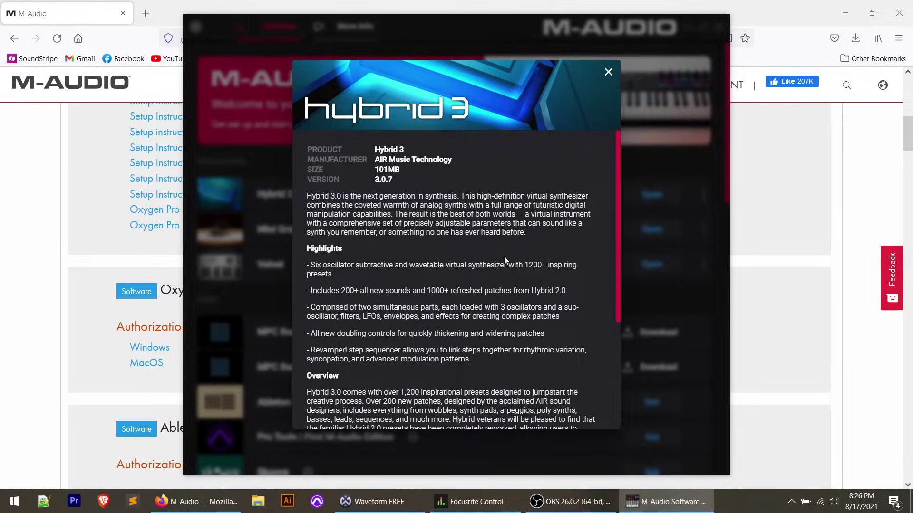
click(260, 199)
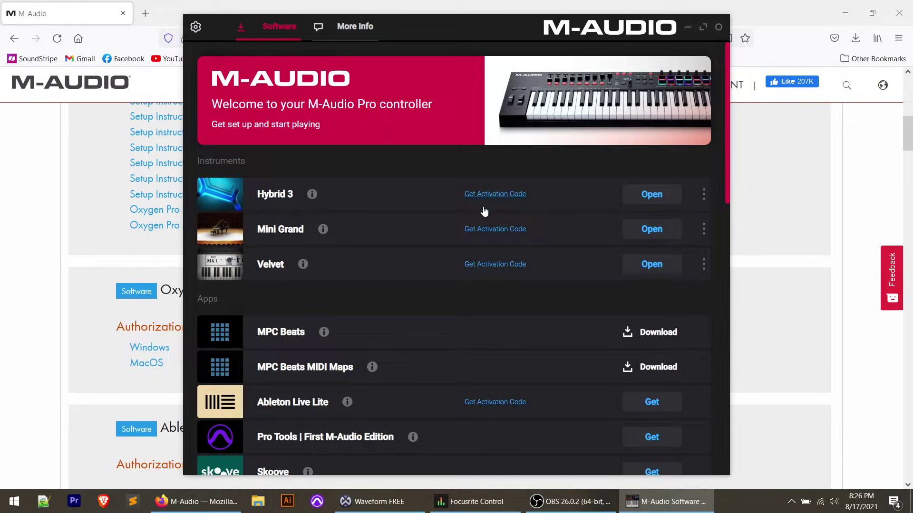
click(495, 196)
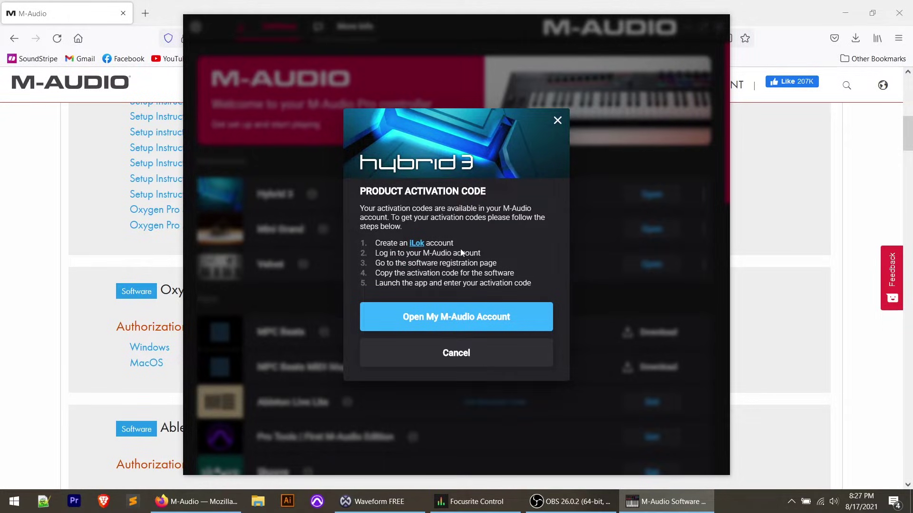
click(556, 121)
Read through the product details of Pro Tools | First M-Audio Edition, including its included plugins
scroll(578, 107, down, 1)
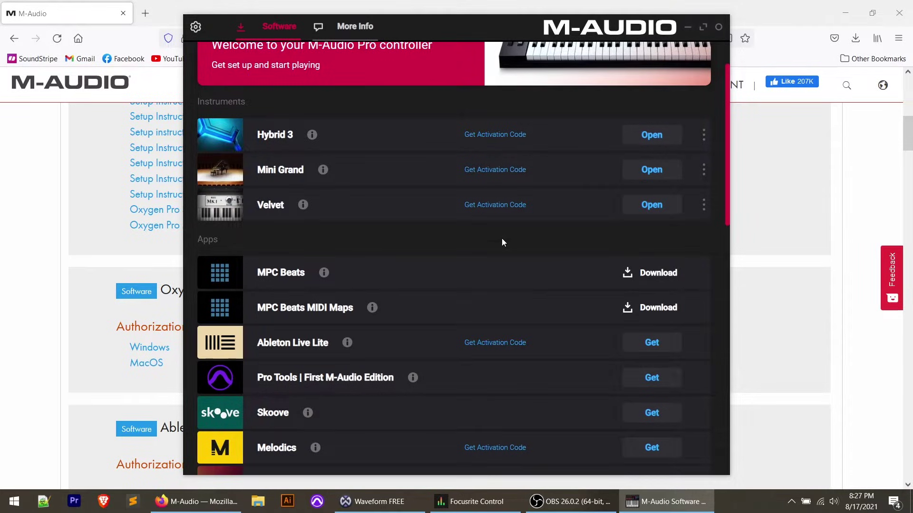
scroll(501, 239, down, 2)
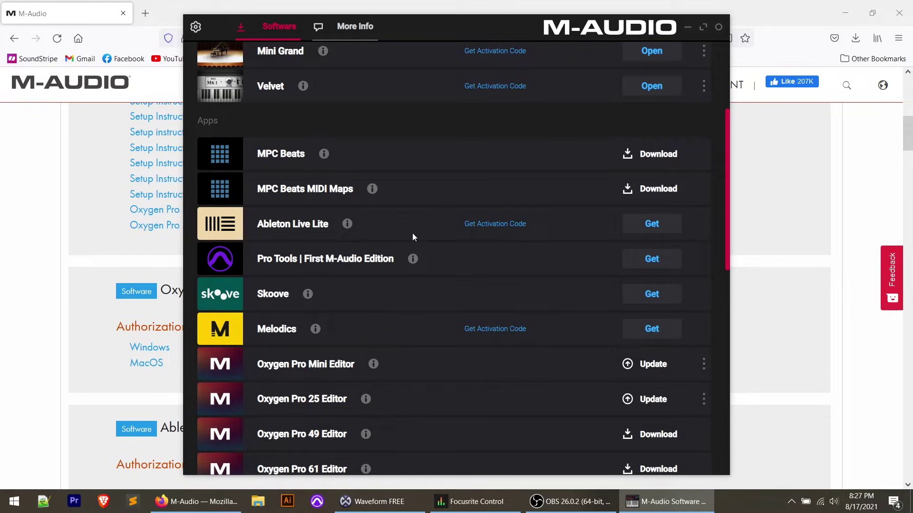
click(412, 259)
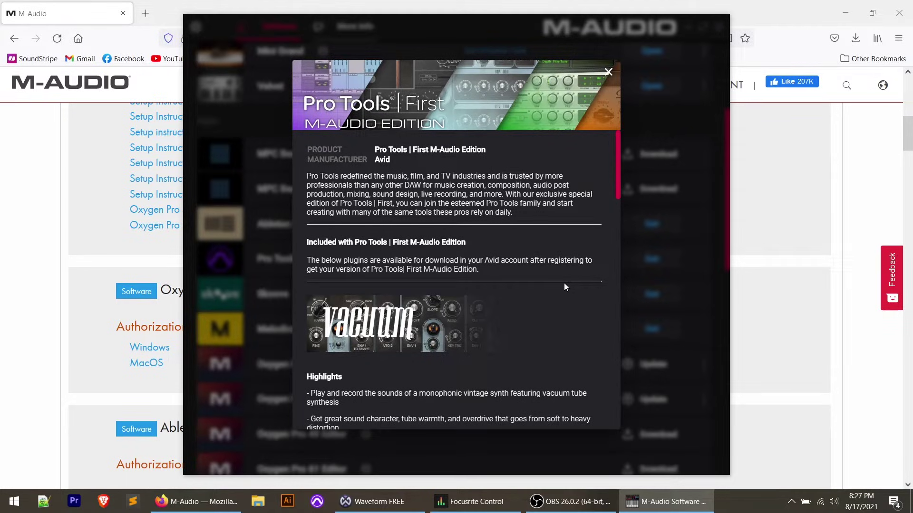
scroll(564, 283, down, 3)
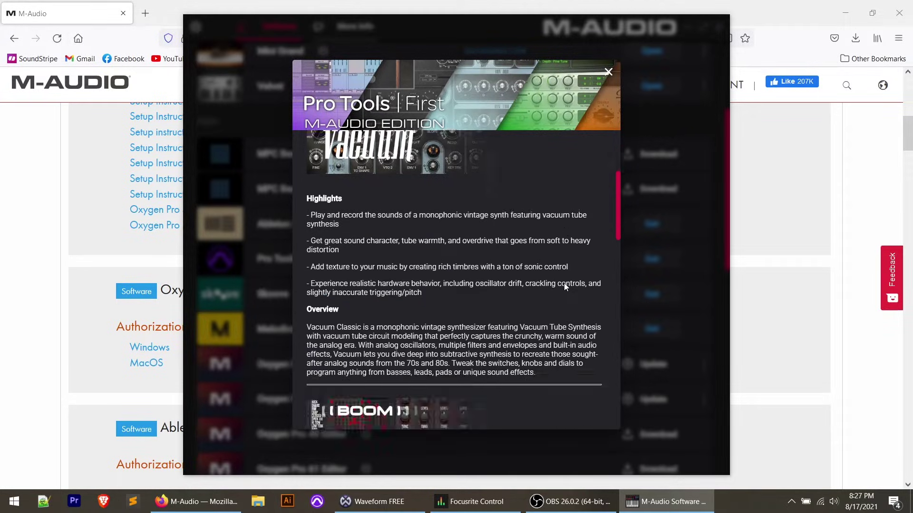
scroll(564, 283, up, 1)
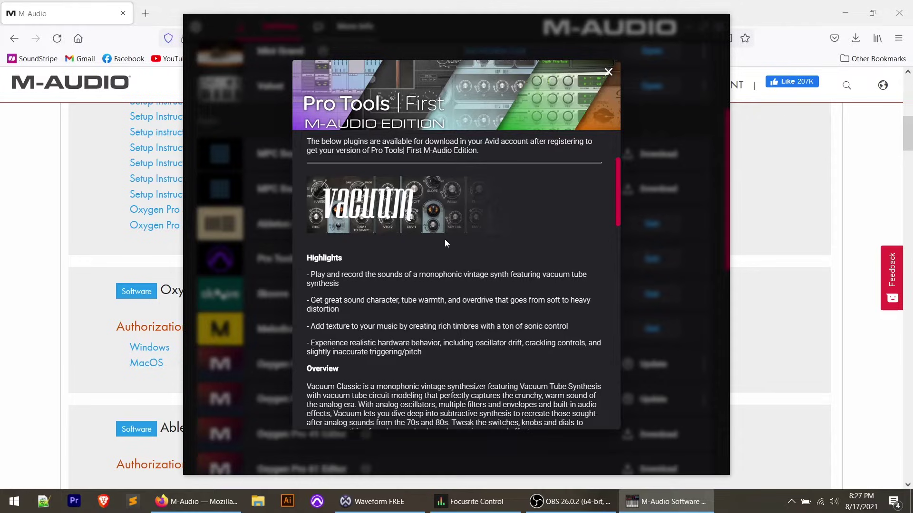
scroll(548, 316, down, 6)
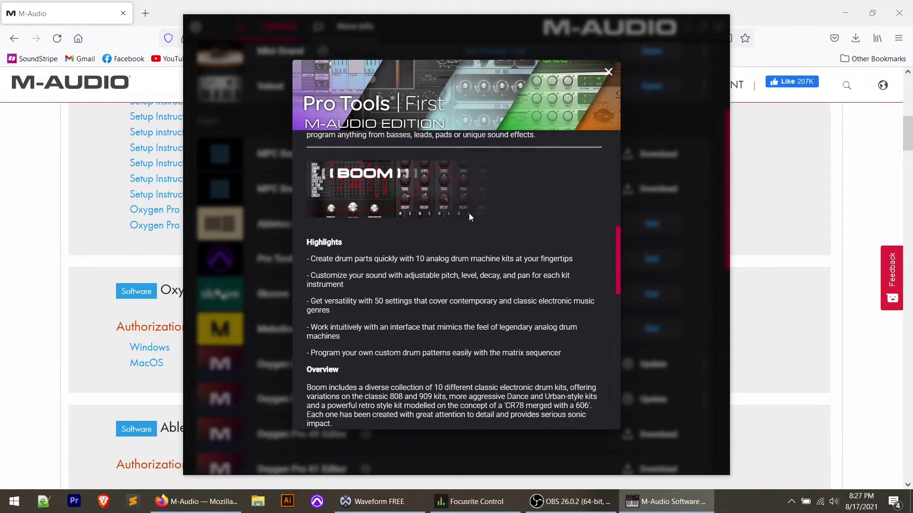
scroll(514, 253, down, 6)
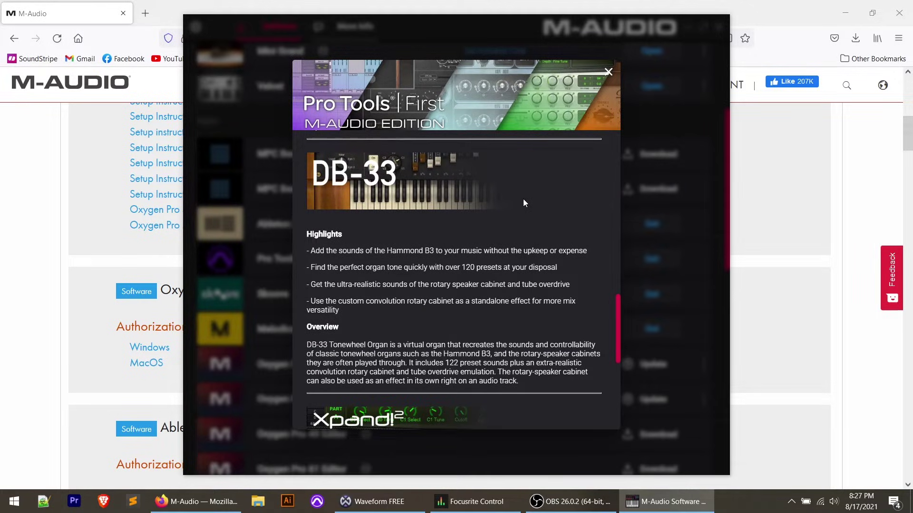
scroll(523, 198, down, 5)
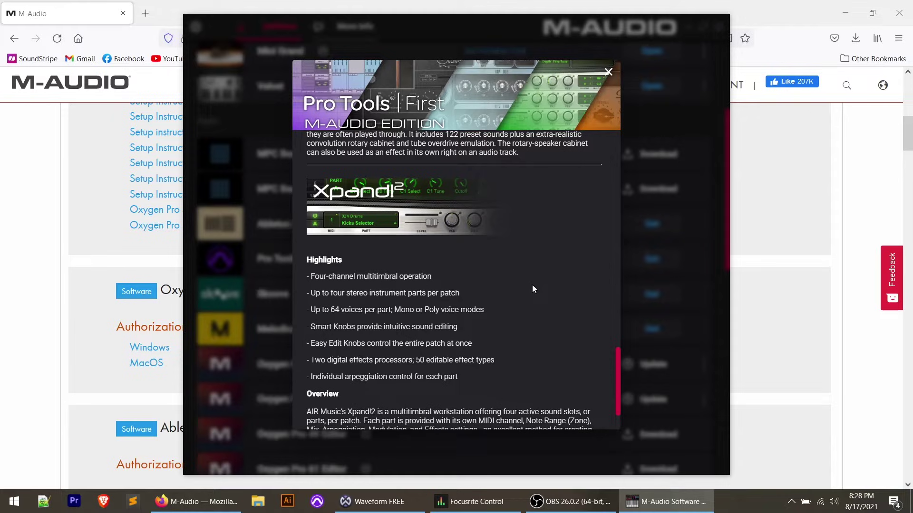
scroll(532, 285, down, 1)
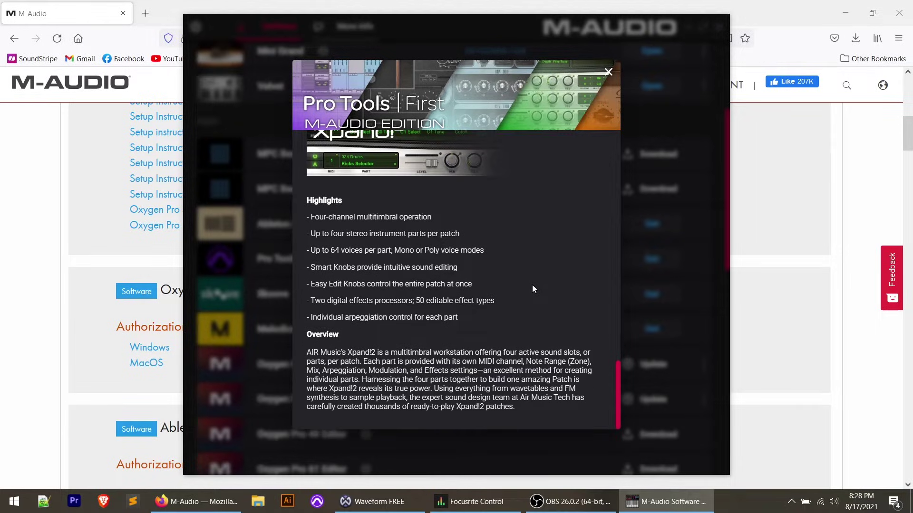
scroll(535, 289, up, 15)
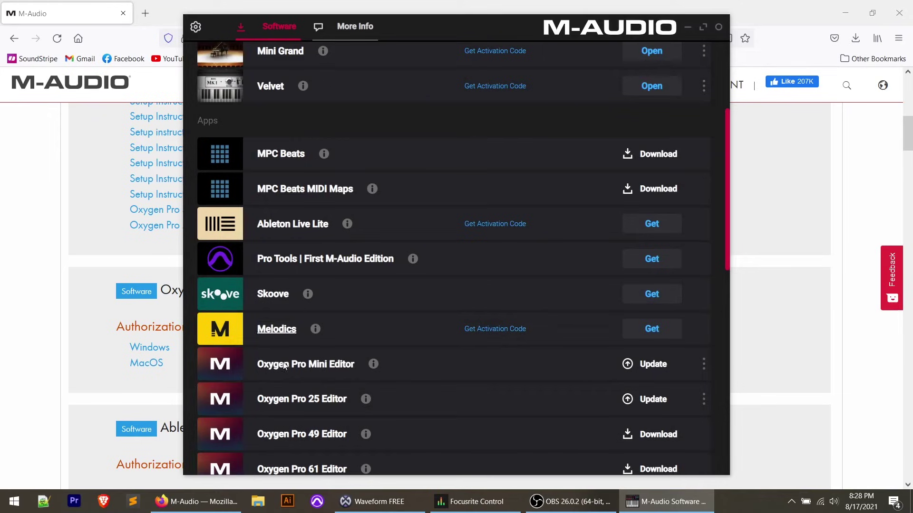
Look over the controller editors in the software list and turn off Show Advanced Software in the settings
scroll(495, 432, down, 5)
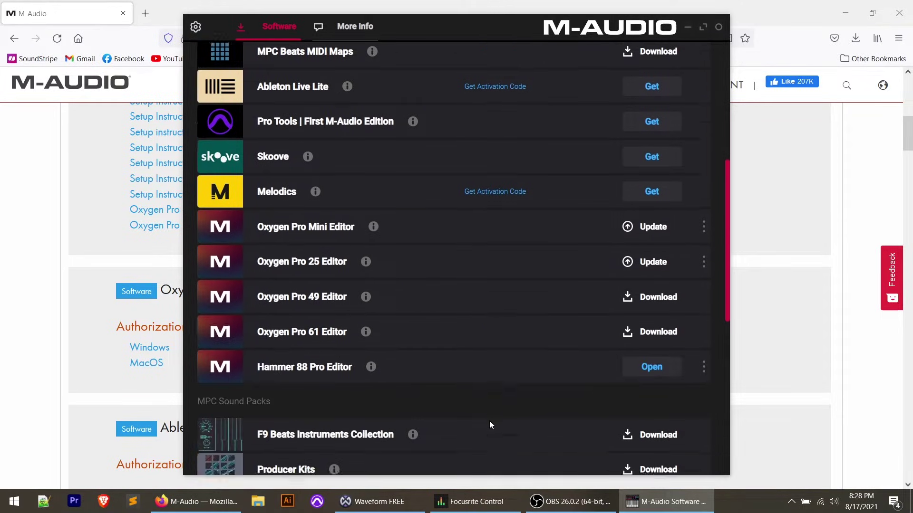
scroll(483, 415, up, 3)
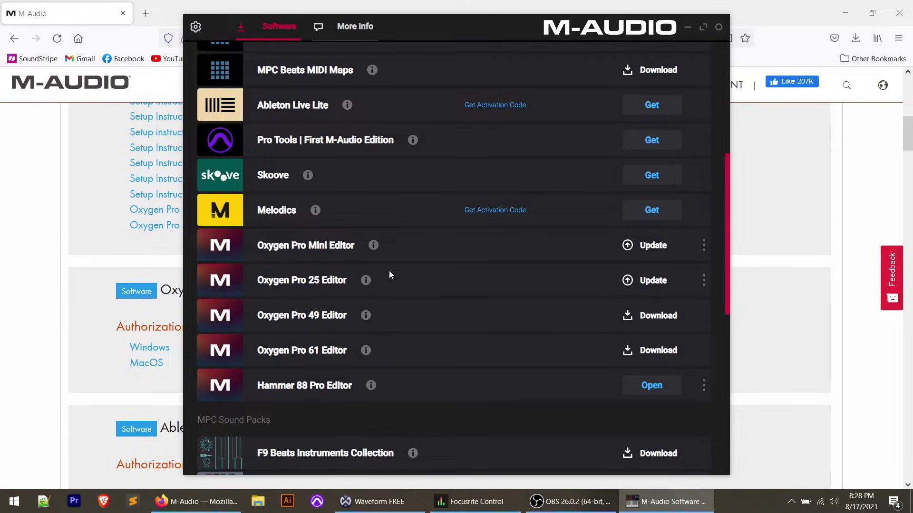
click(196, 27)
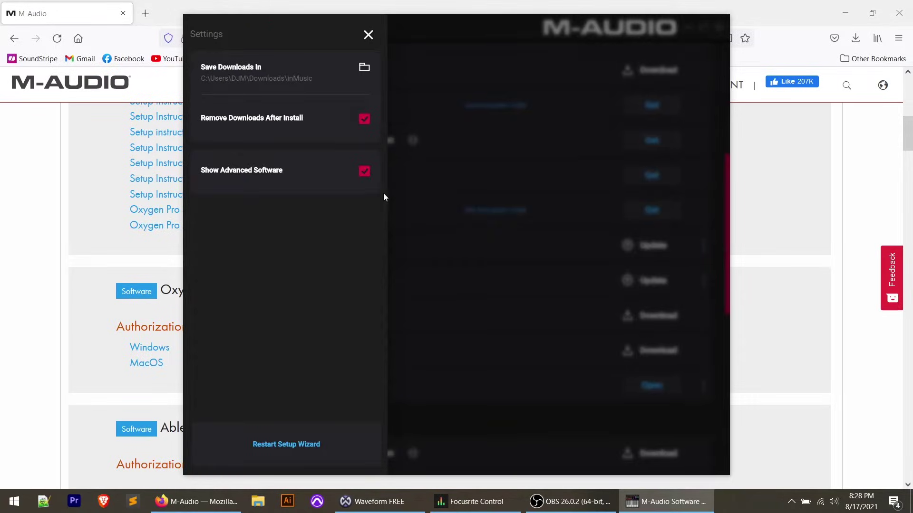
click(365, 172)
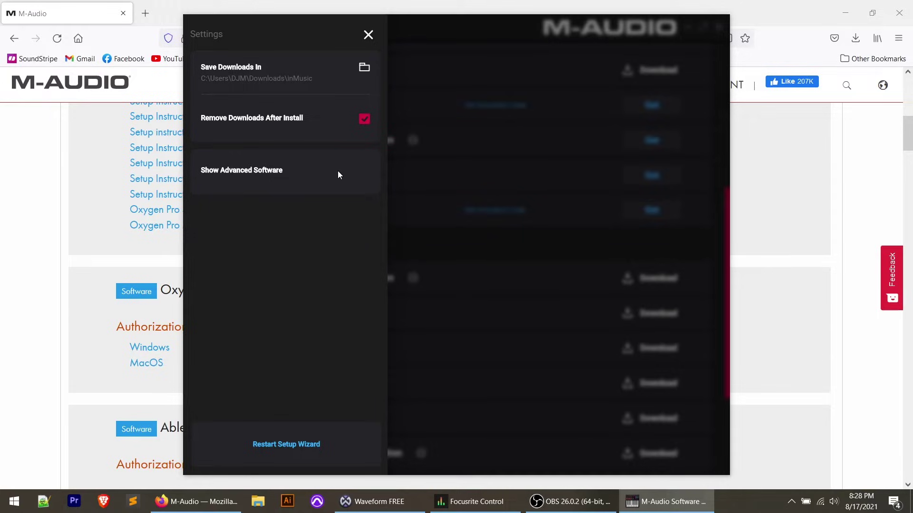
Turn on Show Advanced Software in the settings and return to the software list
click(363, 172)
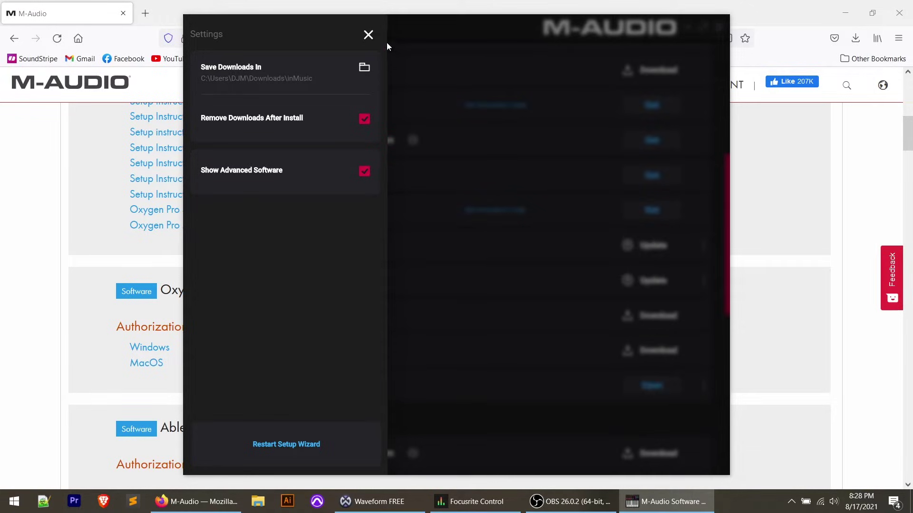
click(364, 171)
click(361, 175)
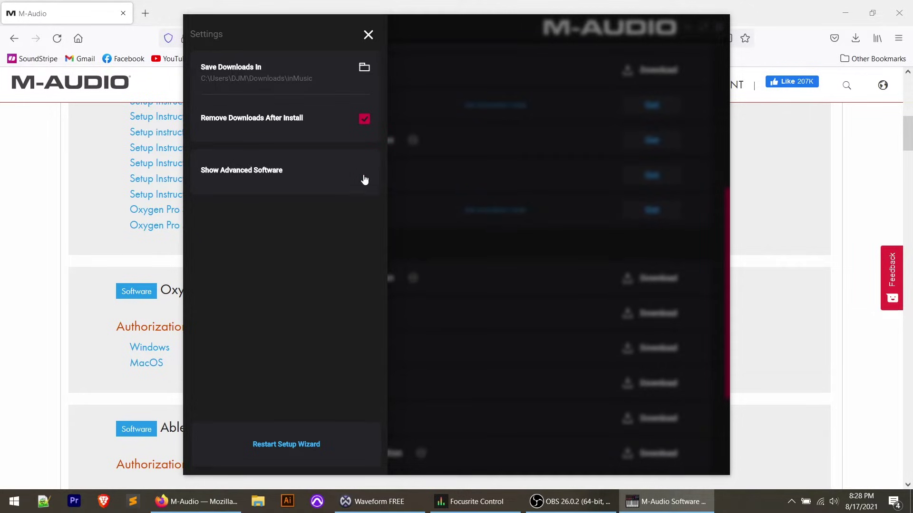
click(368, 36)
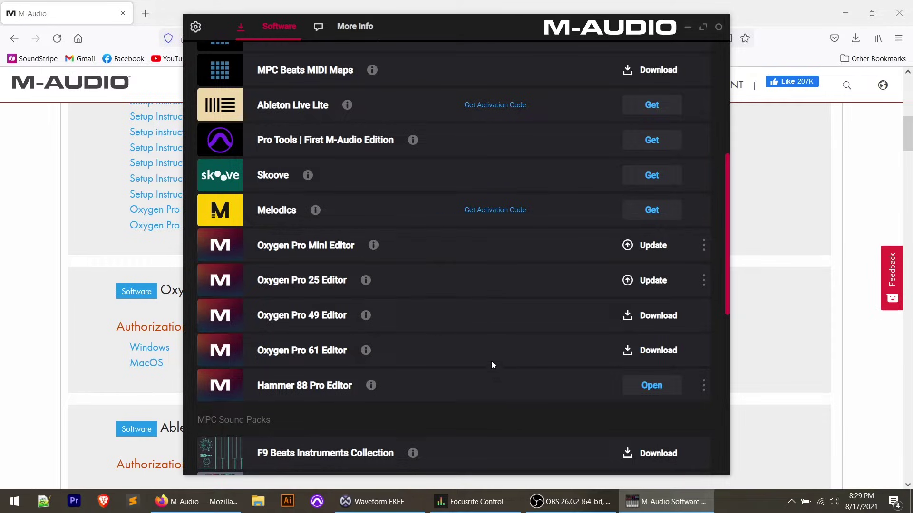
Look through the software list, including the controller editors, MPC Sound Packs and plugin-only instruments
scroll(488, 338, down, 6)
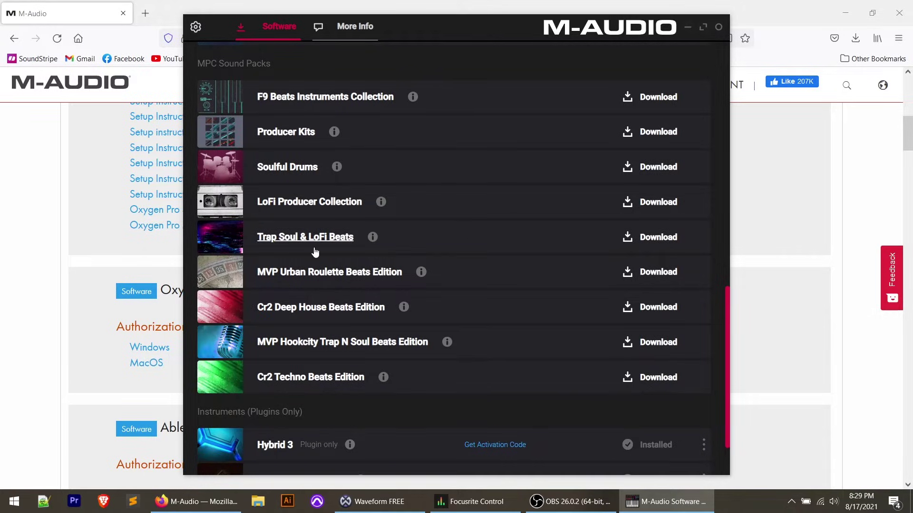
scroll(398, 387, up, 8)
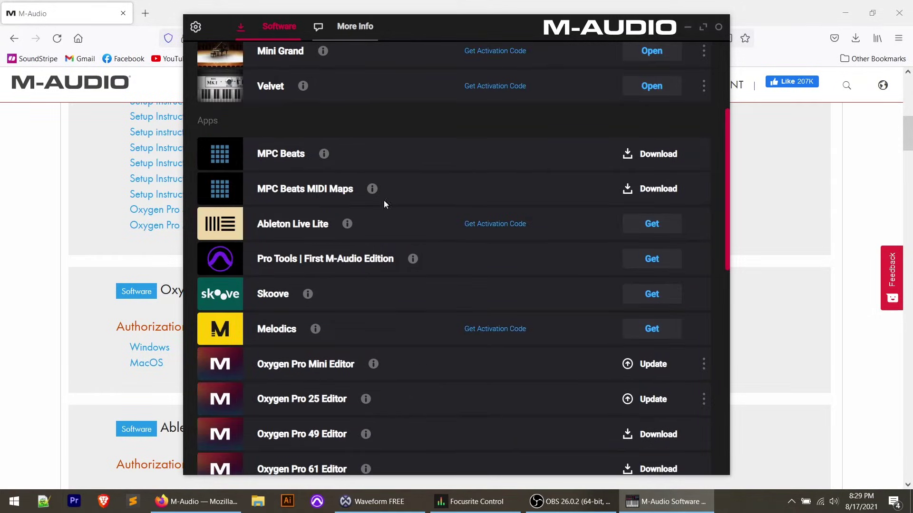
scroll(436, 332, down, 7)
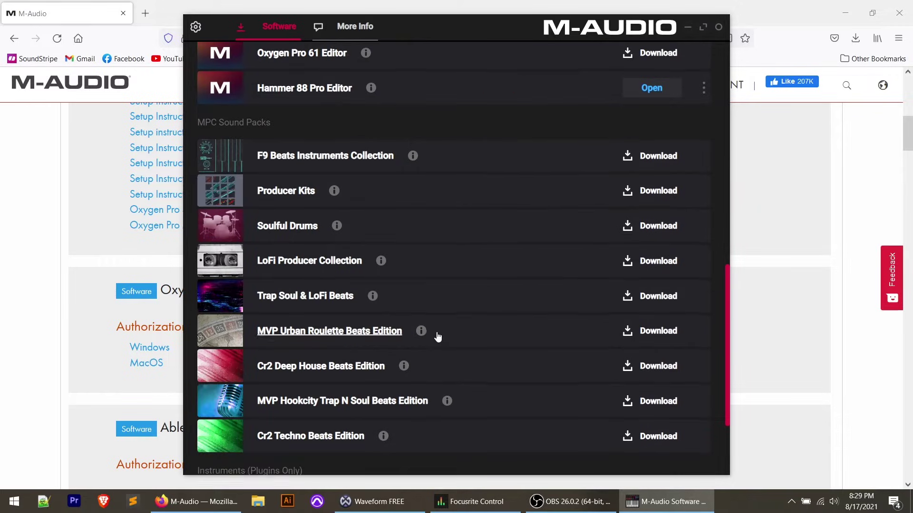
scroll(437, 336, down, 2)
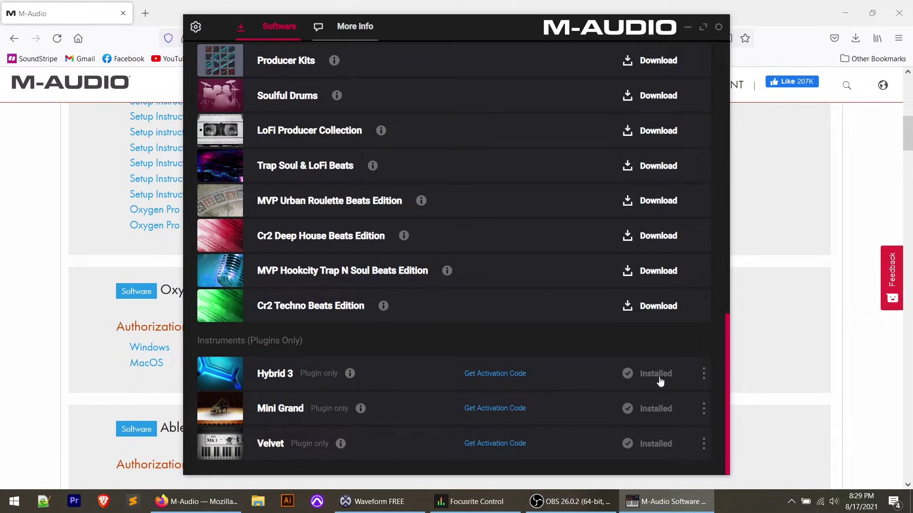
scroll(648, 456, up, 15)
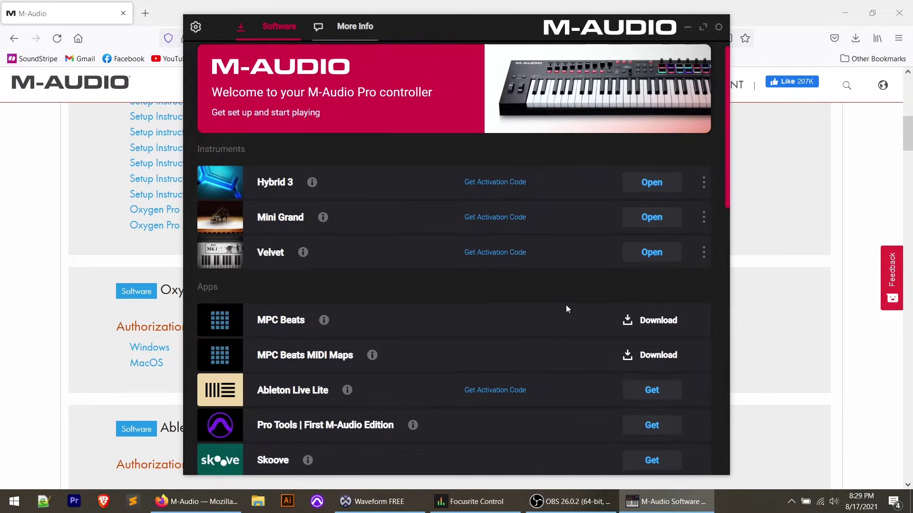
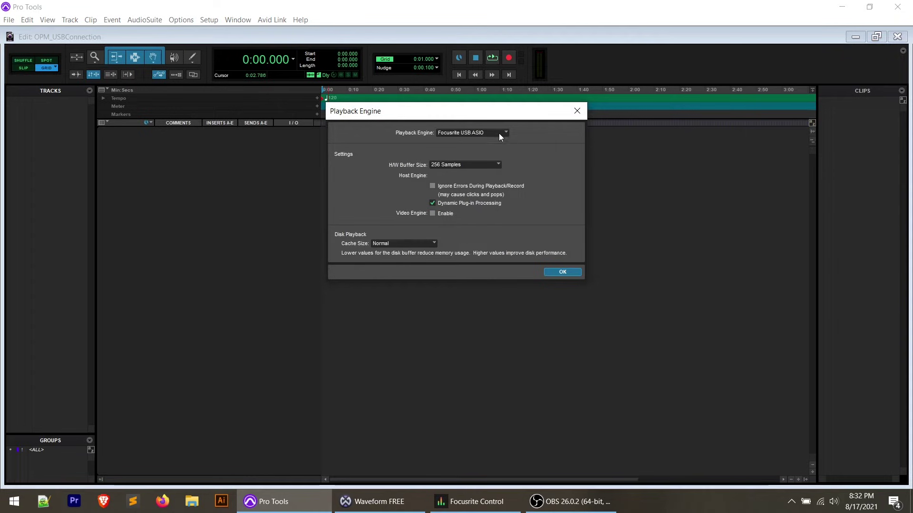
In Pro Tools, check the playback engine selection and review which MIDI input devices are enabled
click(497, 133)
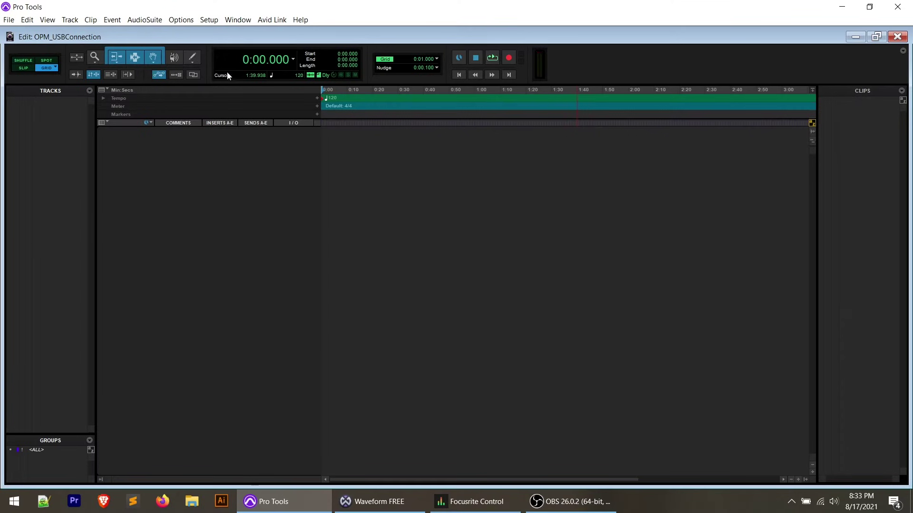
click(212, 21)
mouse_move(295, 160)
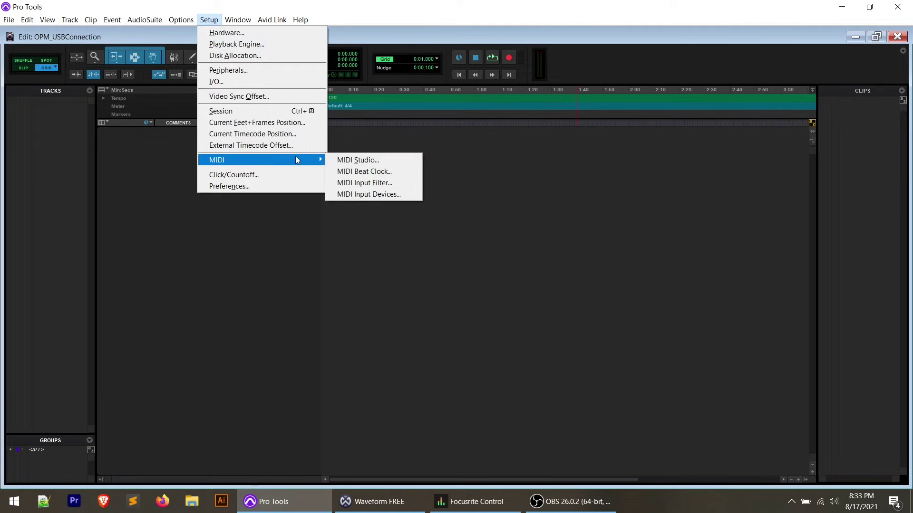
click(383, 194)
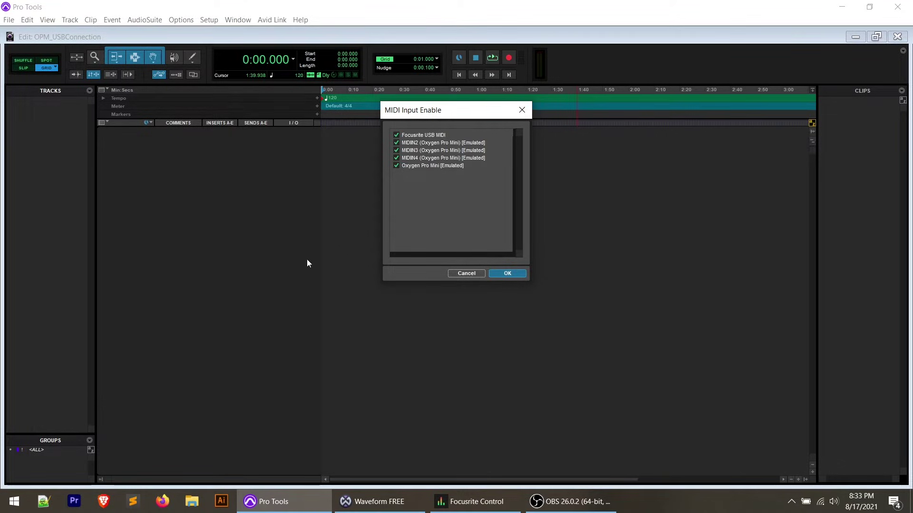
click(456, 273)
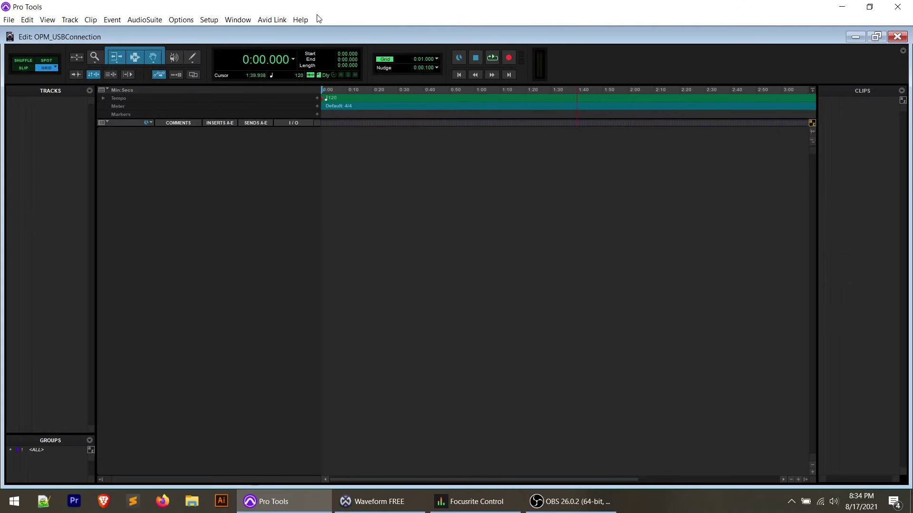
click(206, 20)
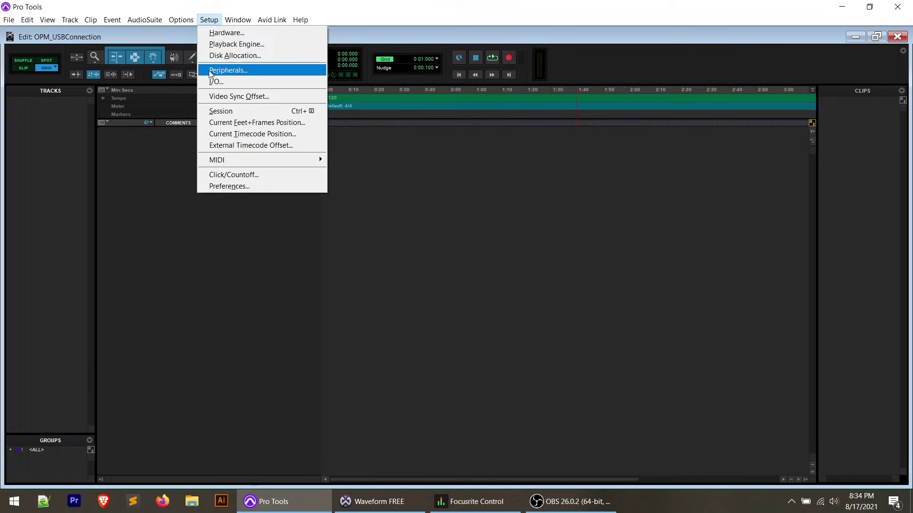
click(259, 71)
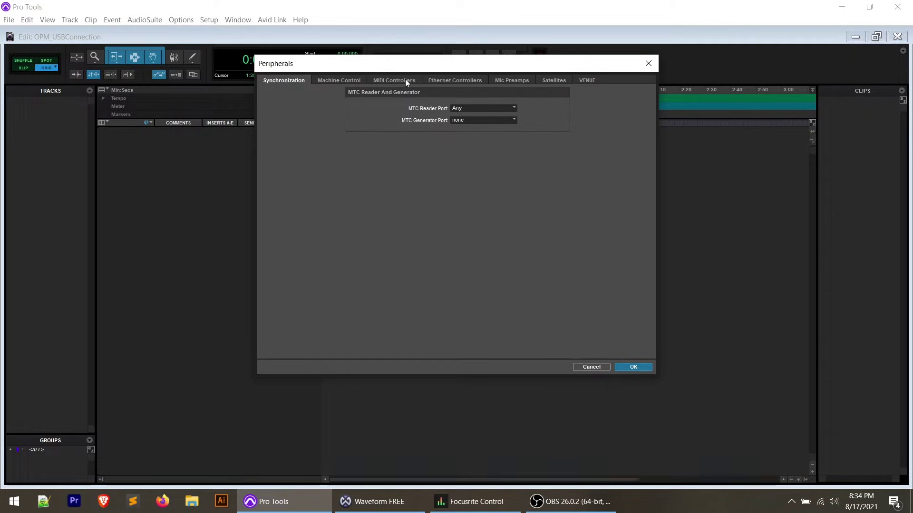
drag(390, 63, 373, 96)
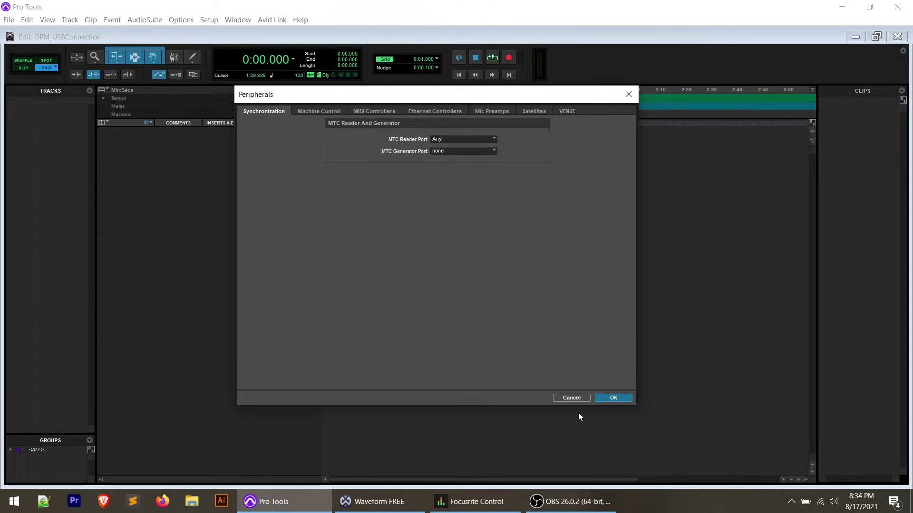
click(571, 398)
Set the type of MIDI controller #1 to HUI in the Peripherals setup
click(208, 20)
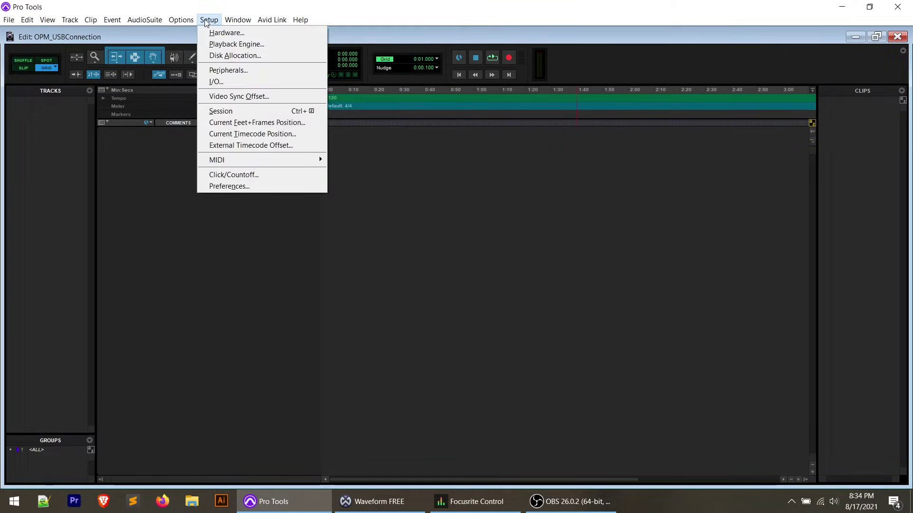
click(229, 71)
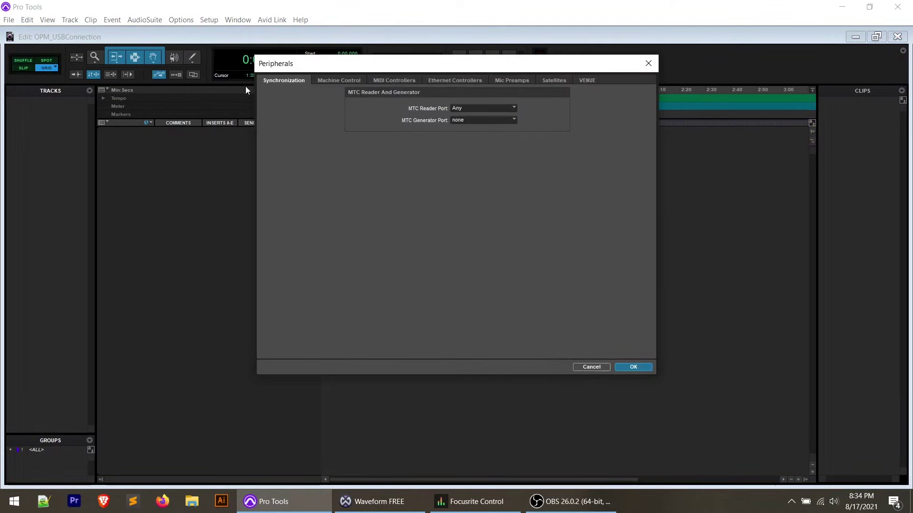
click(391, 81)
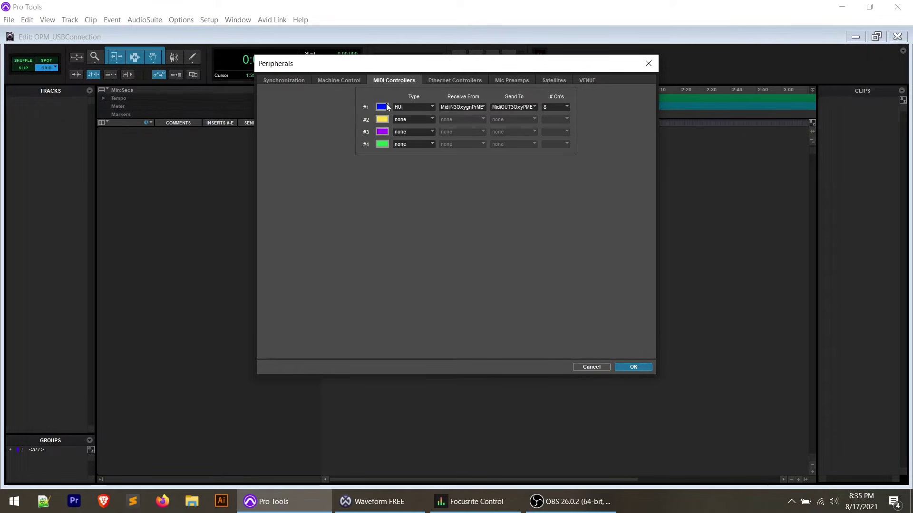
click(432, 109)
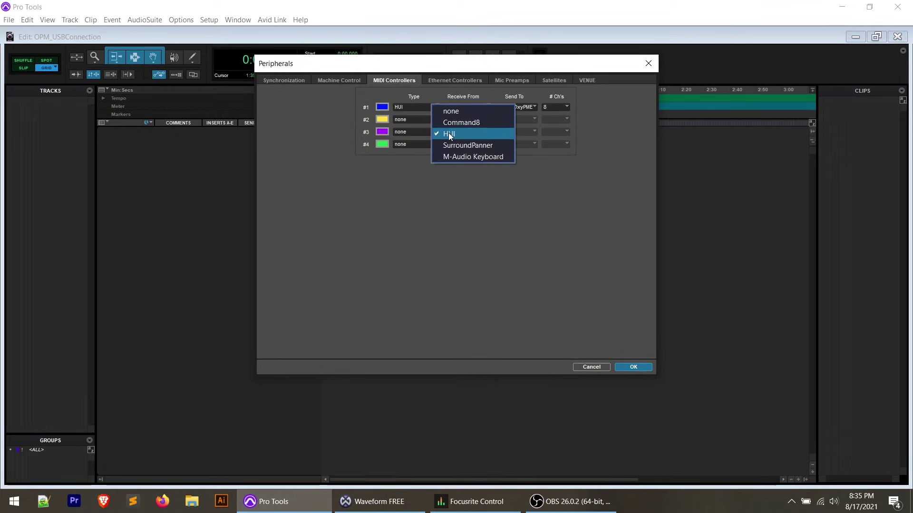
click(450, 135)
Set controller #1 to receive from MIDIIN3 (Oxygen Pro Mini) and send to MIDIOUT3 (Oxygen Pro Mini), and apply the settings
click(485, 107)
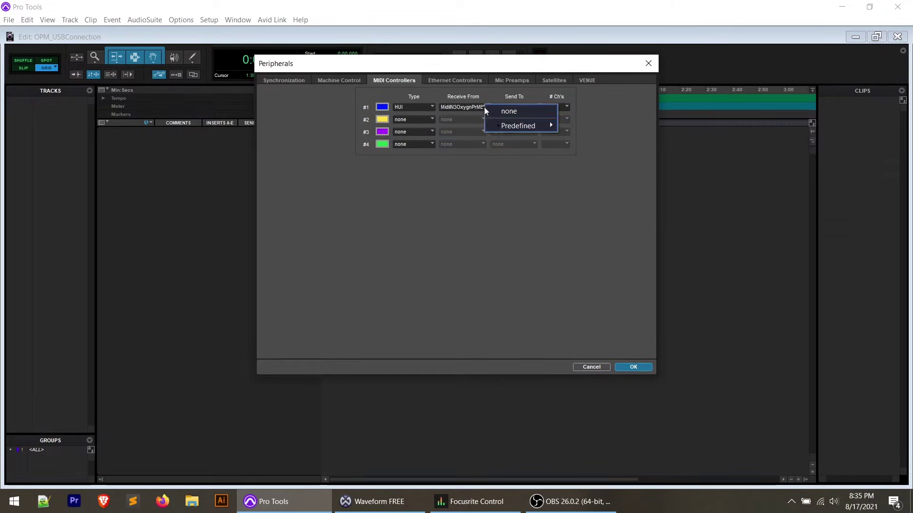
mouse_move(523, 126)
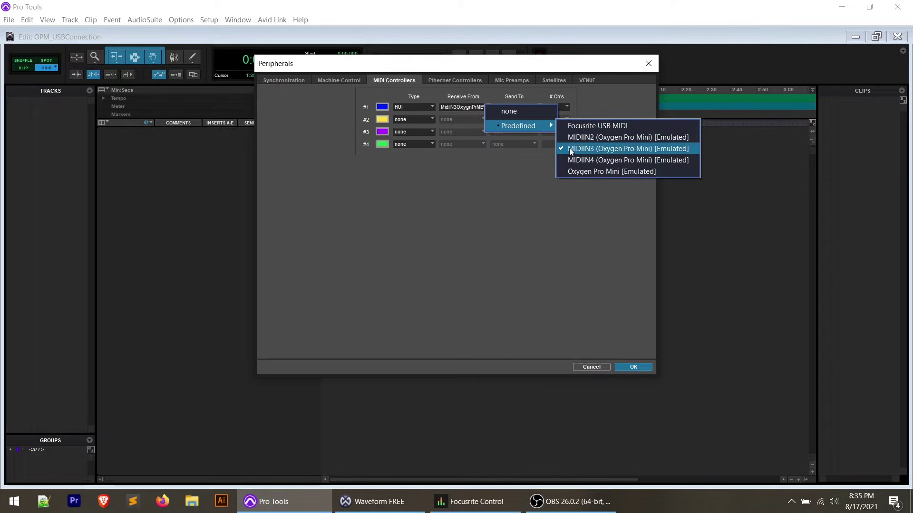
click(623, 152)
click(528, 107)
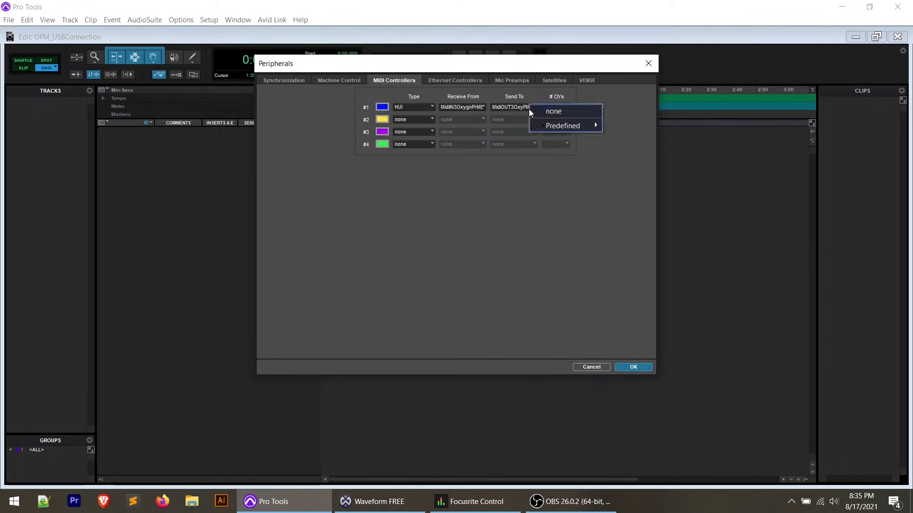
mouse_move(570, 126)
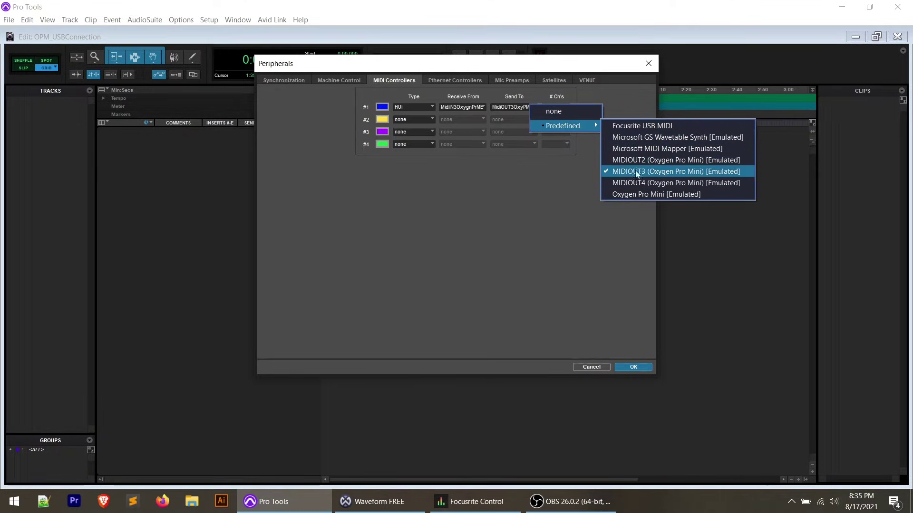
click(674, 173)
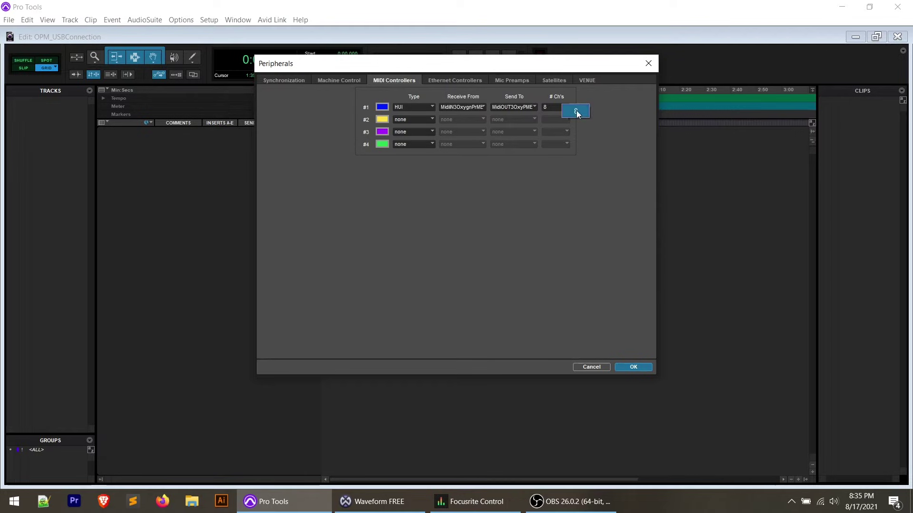
click(622, 367)
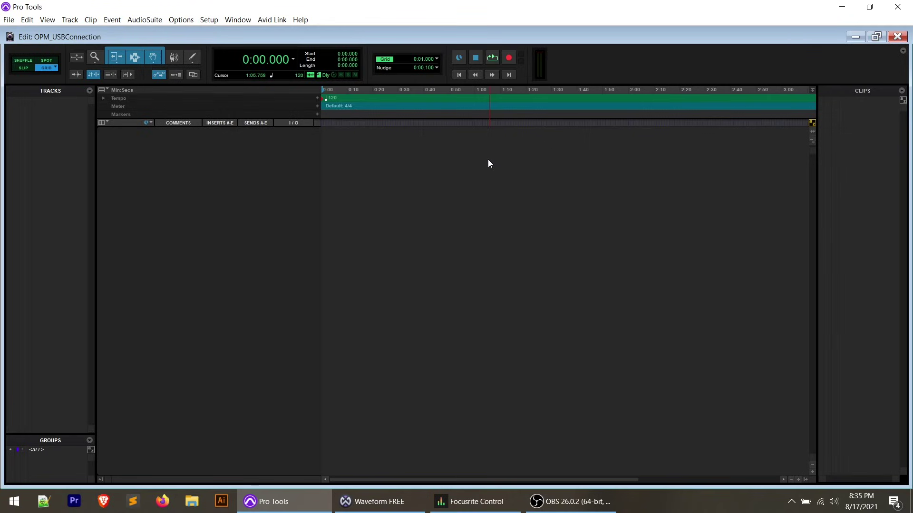
Switch to the Mix window and create one new mono audio track
key(ctrl+equal)
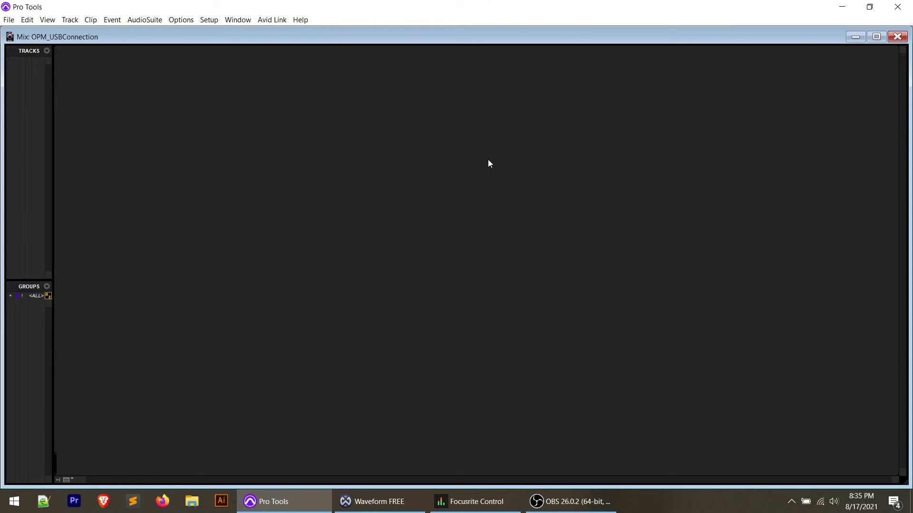
click(70, 19)
click(89, 32)
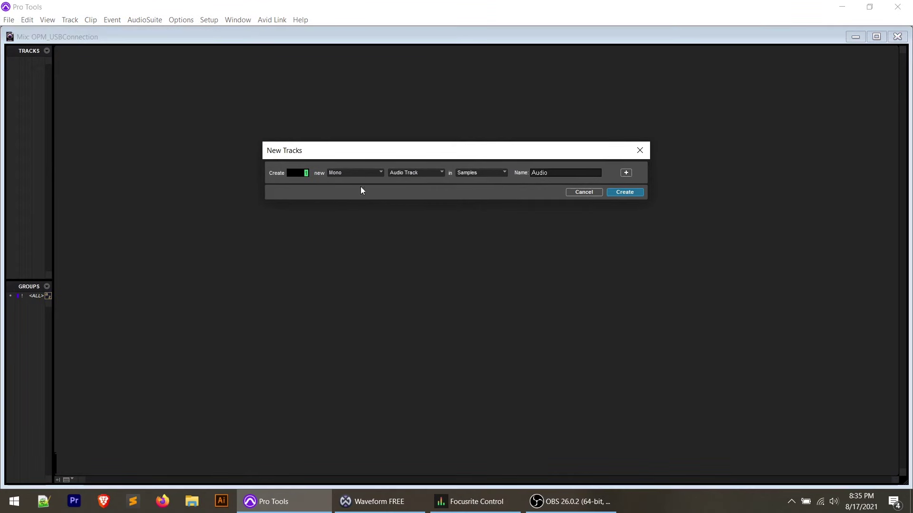
click(634, 195)
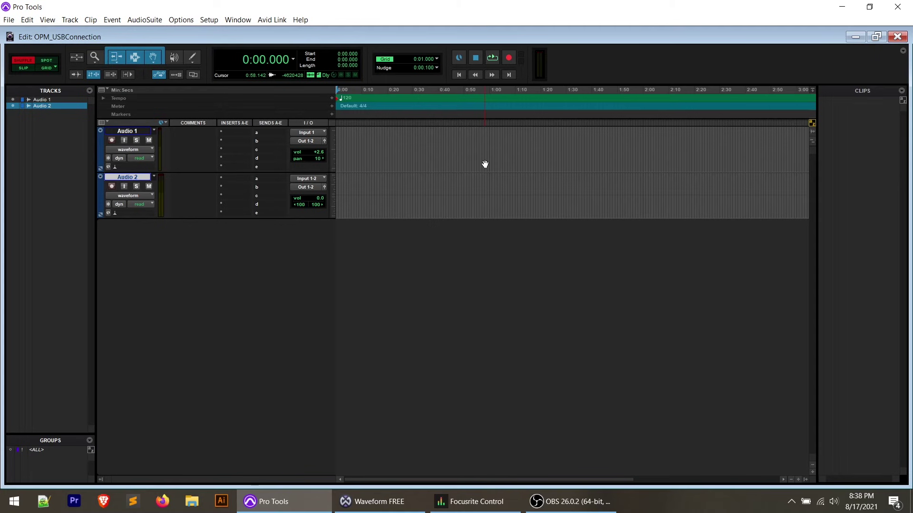
Create one new stereo instrument track below the two audio tracks
click(87, 22)
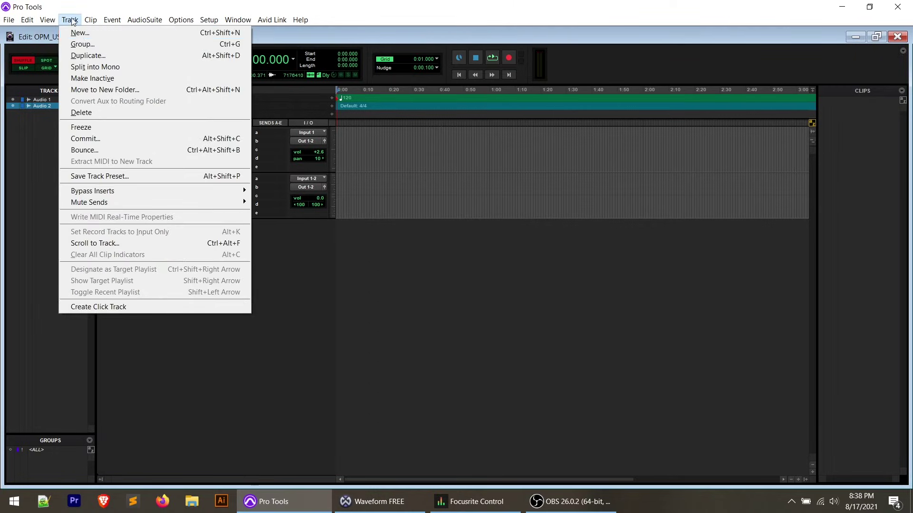
click(80, 33)
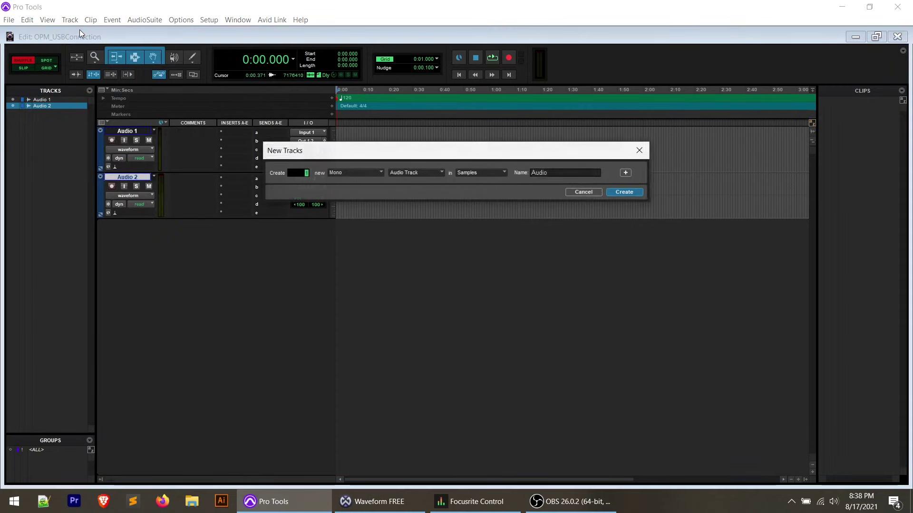
click(373, 172)
click(385, 186)
click(400, 173)
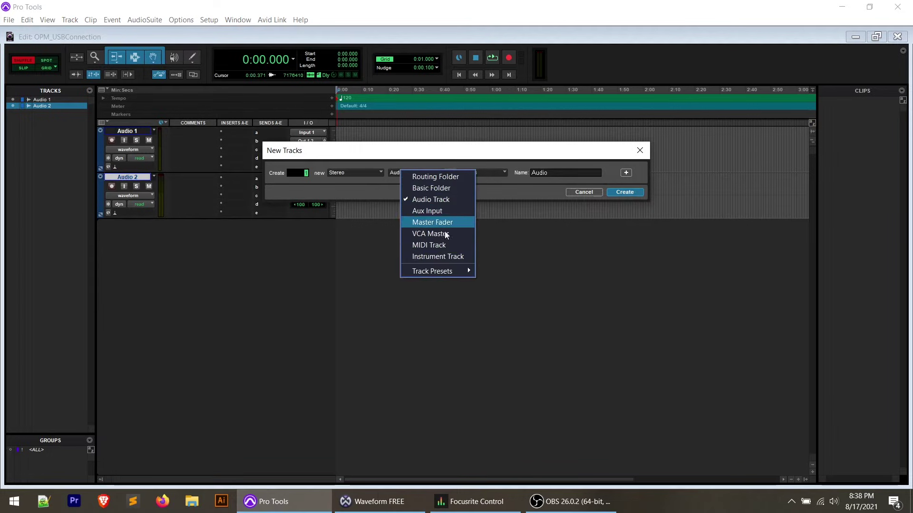
click(438, 257)
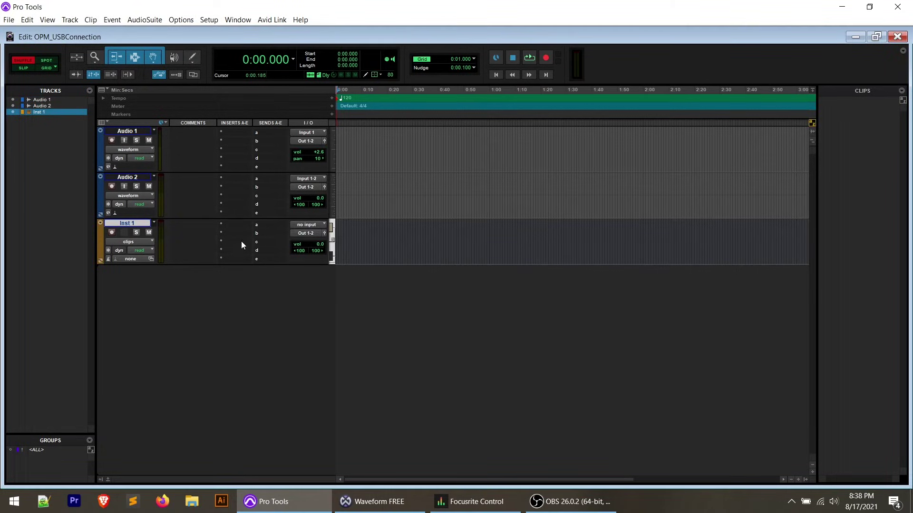
Insert the Boom (stereo) multichannel instrument plug-in on the new instrument track
click(233, 229)
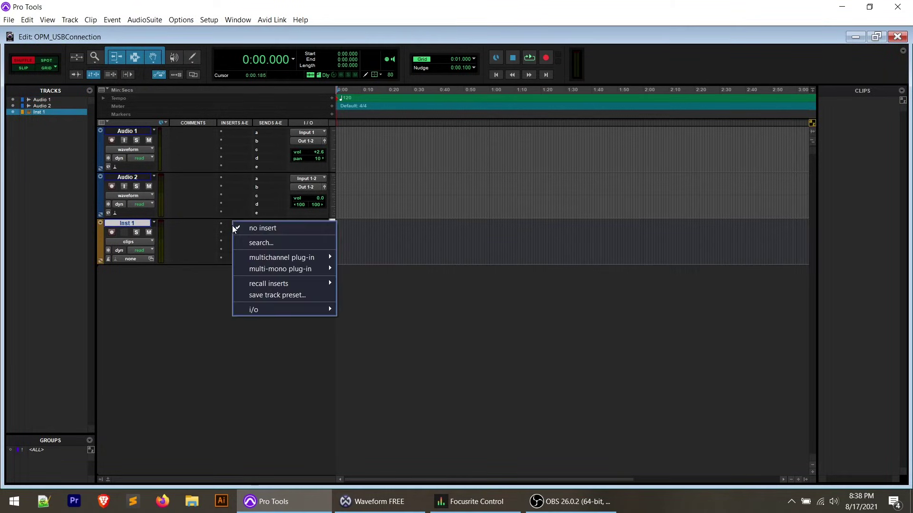
mouse_move(308, 259)
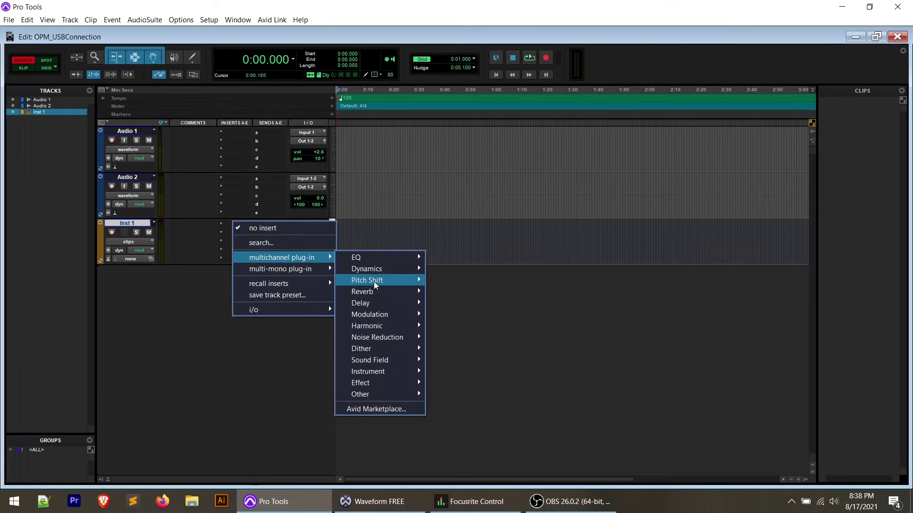
mouse_move(377, 375)
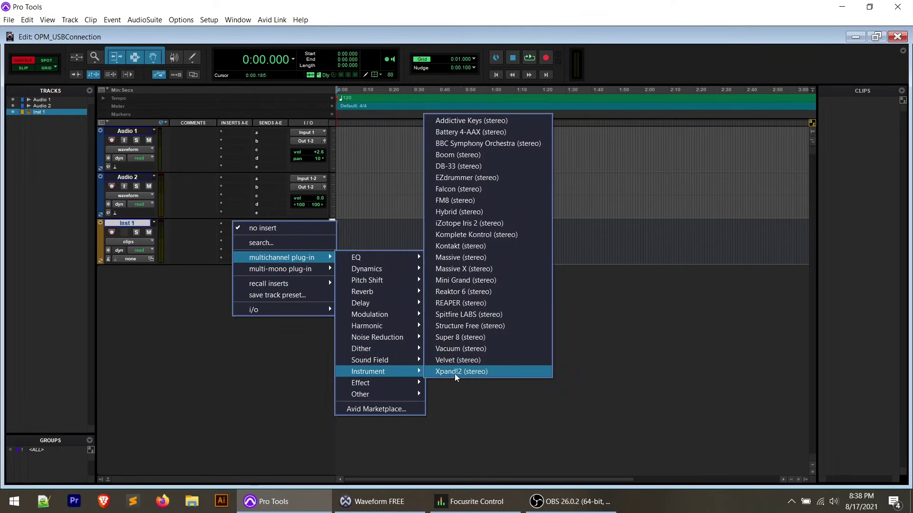
click(455, 156)
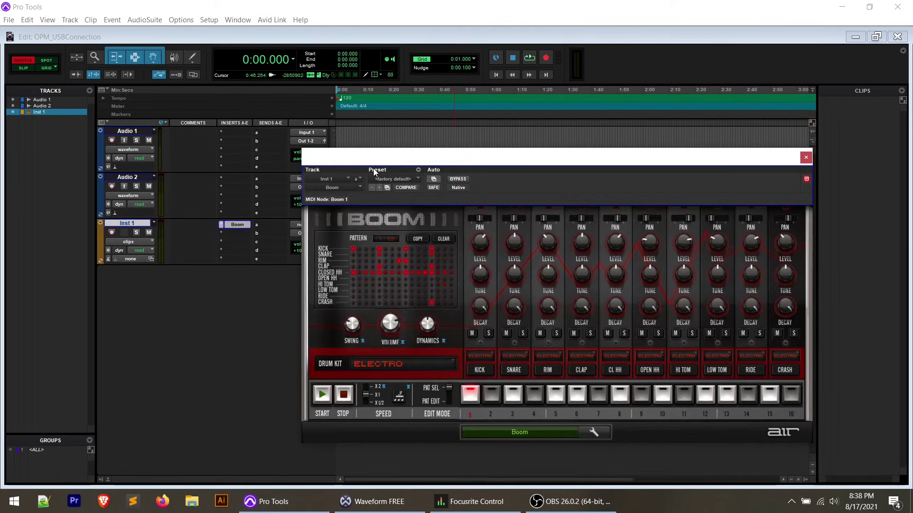